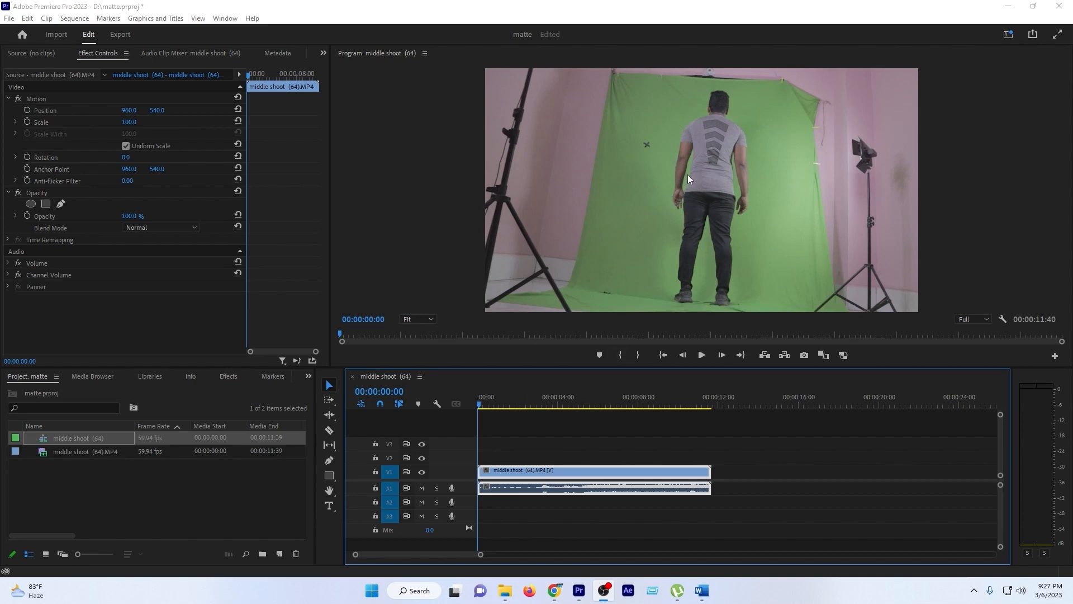
- Set the clip's rotation to -5.0° so the standing man is tilted slightly counter-clockwise
{"action": "left_click", "coordinate": [128, 157]}
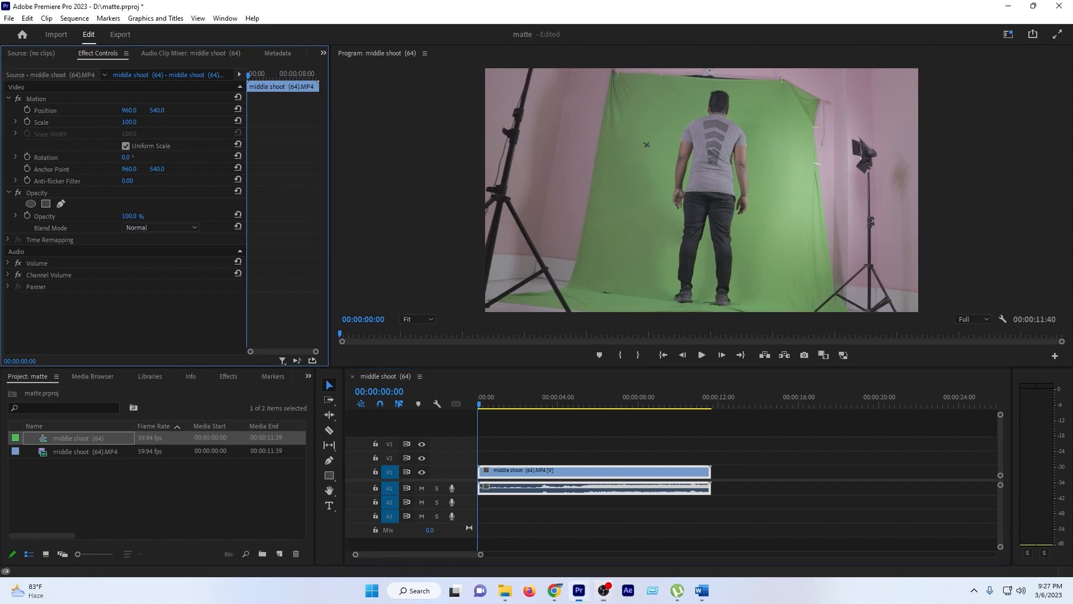
{"action": "left_click_drag", "start_coordinate": [129, 157], "coordinate": [125, 157]}
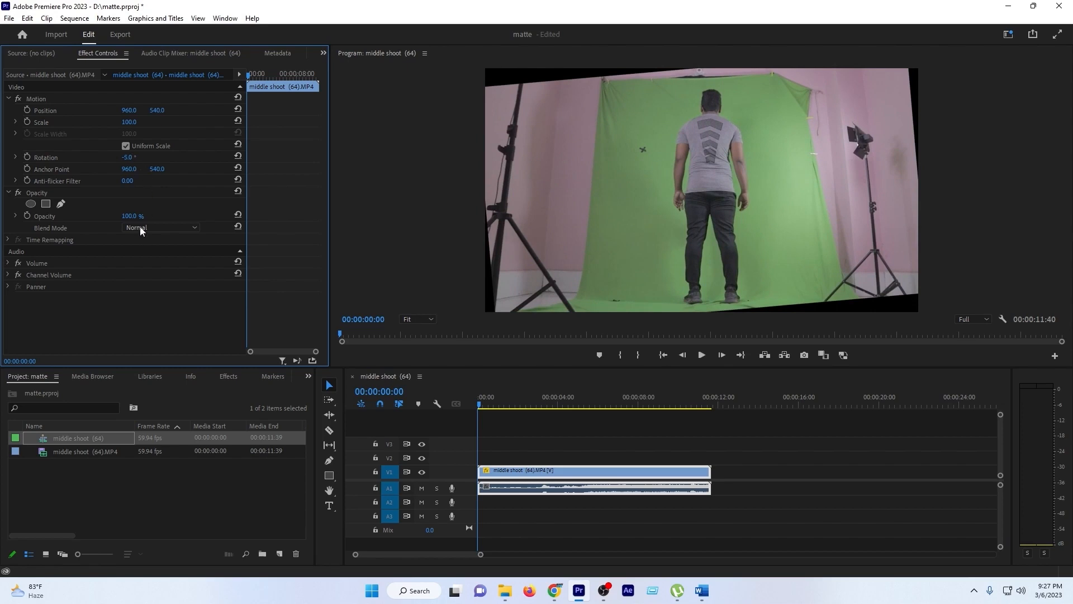
- Draw a closed freeform opacity mask around the man, keeping only the green backdrop close to his body
{"action": "left_click", "coordinate": [61, 204]}
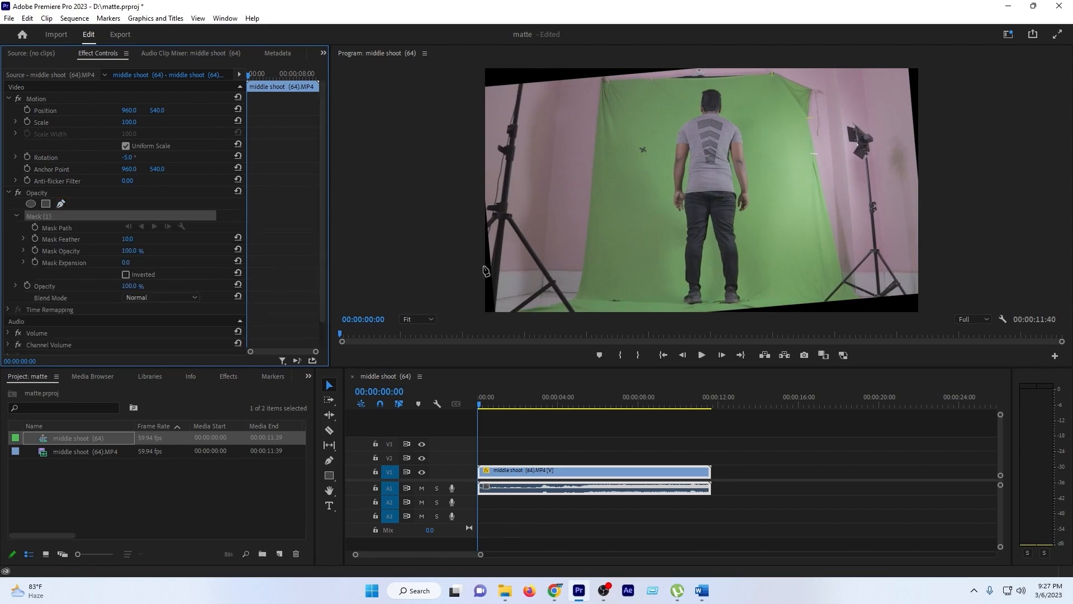
{"action": "left_click", "coordinate": [645, 304]}
{"action": "left_click", "coordinate": [687, 305]}
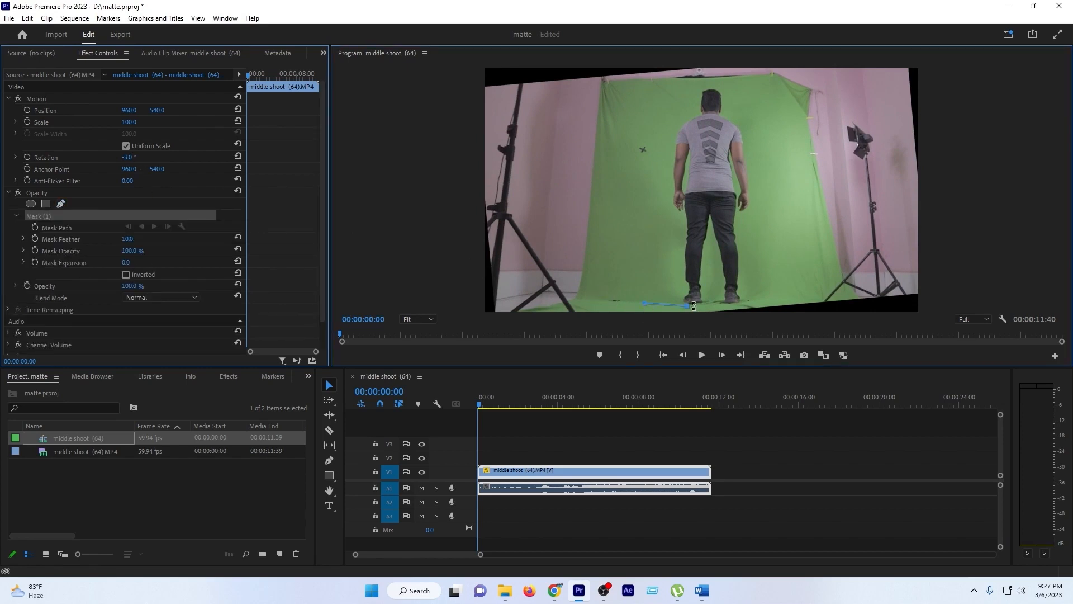
{"action": "left_click", "coordinate": [707, 306]}
{"action": "left_click", "coordinate": [723, 305]}
{"action": "mouse_move", "coordinate": [733, 306]}
{"action": "left_mouse_down"}
{"action": "mouse_move", "coordinate": [752, 304]}
{"action": "mouse_move", "coordinate": [778, 207]}
{"action": "left_mouse_up"}
{"action": "left_click_drag", "start_coordinate": [784, 174], "coordinate": [780, 143]}
{"action": "left_click_drag", "start_coordinate": [768, 107], "coordinate": [763, 95]}
{"action": "left_click_drag", "start_coordinate": [758, 87], "coordinate": [751, 82]}
{"action": "left_click", "coordinate": [686, 84]}
{"action": "left_click", "coordinate": [650, 87]}
{"action": "left_click", "coordinate": [648, 117]}
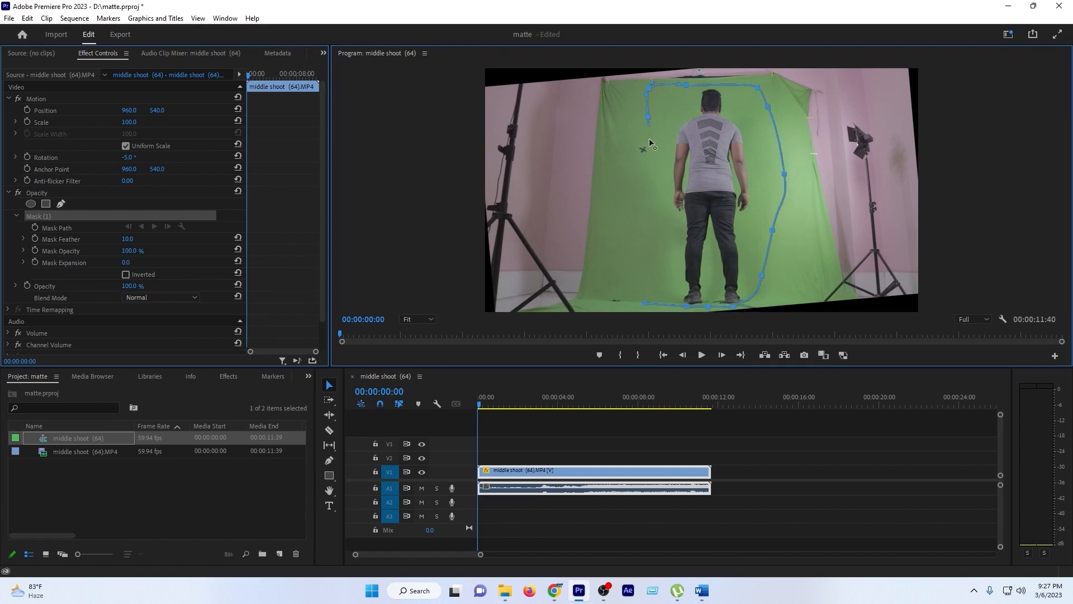
{"action": "left_click", "coordinate": [656, 159]}
{"action": "left_click", "coordinate": [641, 188]}
{"action": "left_click", "coordinate": [630, 200]}
{"action": "left_click", "coordinate": [624, 210]}
{"action": "left_click", "coordinate": [627, 248]}
{"action": "left_click", "coordinate": [633, 284]}
{"action": "left_click", "coordinate": [645, 303]}
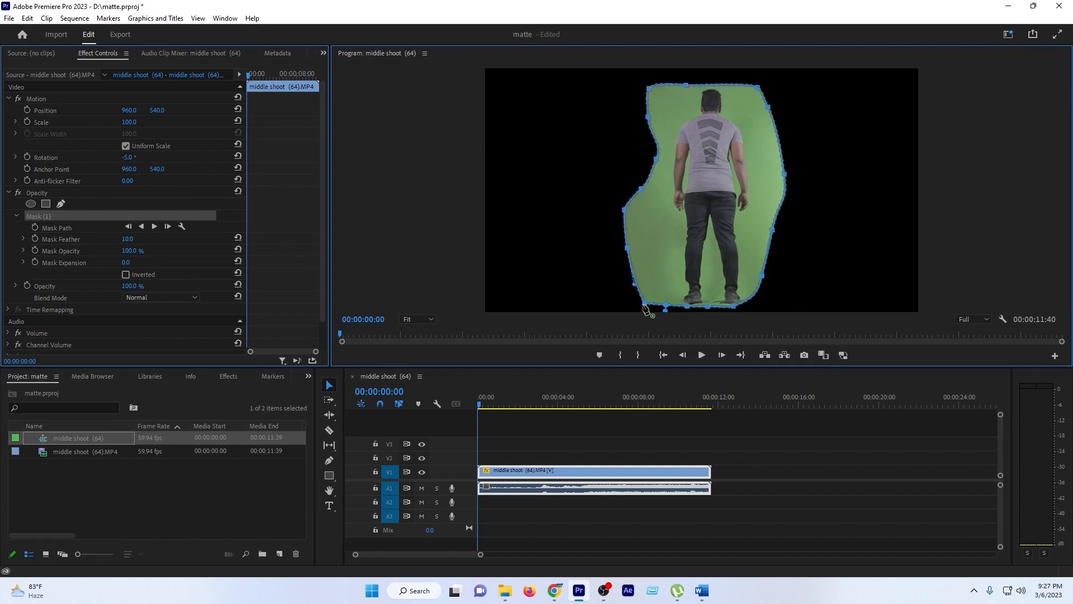
- Reshape the mask's bottom edge by moving its lower-right point outward beside the feet
{"action": "left_click", "coordinate": [665, 307]}
{"action": "left_click_drag", "start_coordinate": [758, 307], "coordinate": [743, 317]}
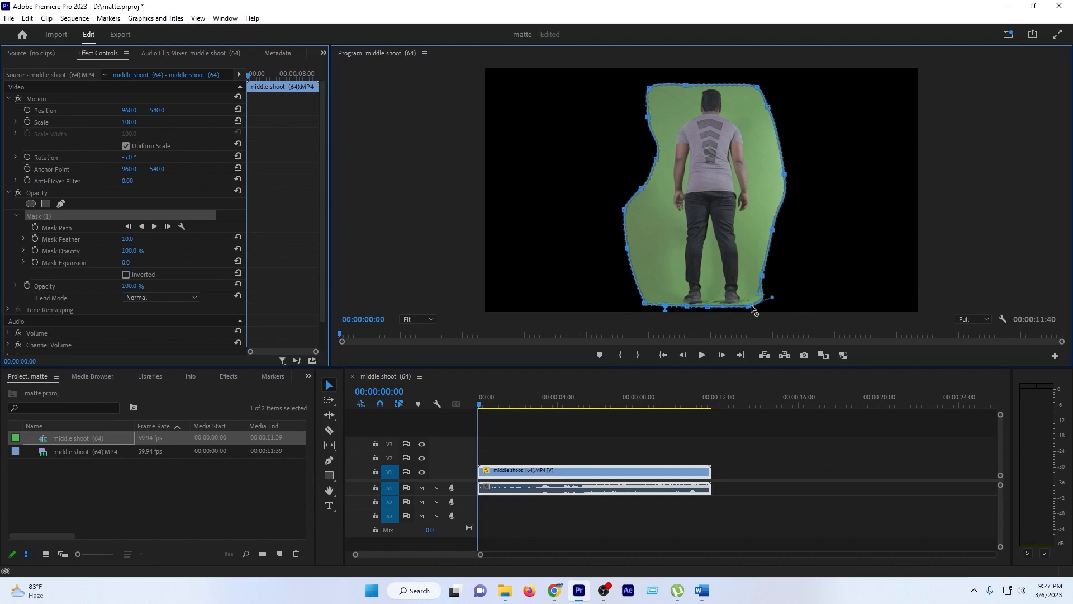
{"action": "left_click", "coordinate": [664, 305]}
{"action": "left_click", "coordinate": [227, 375]}
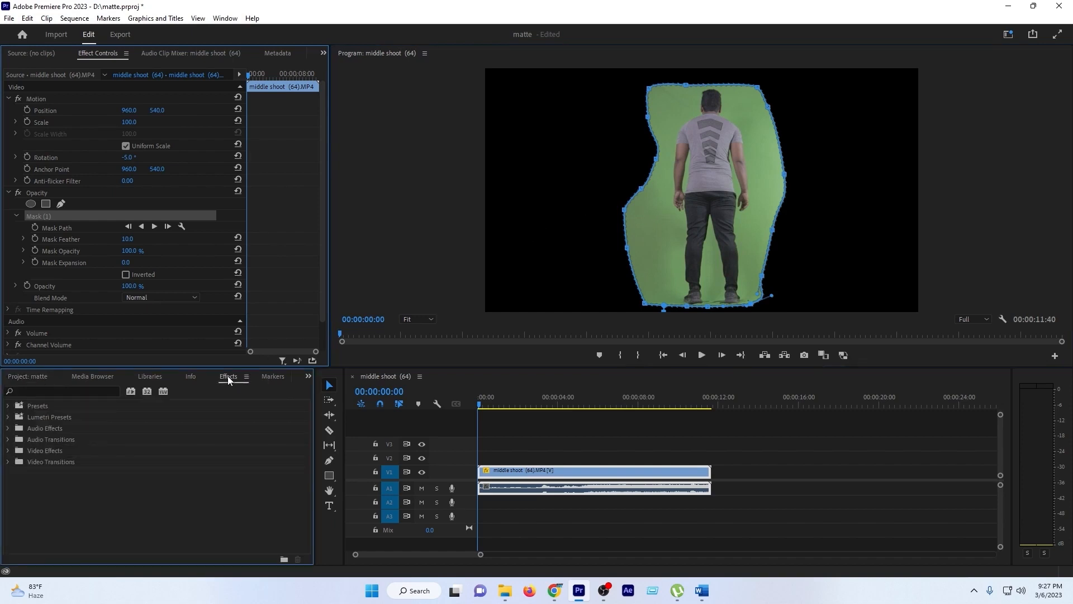
{"action": "left_click", "coordinate": [77, 391]}
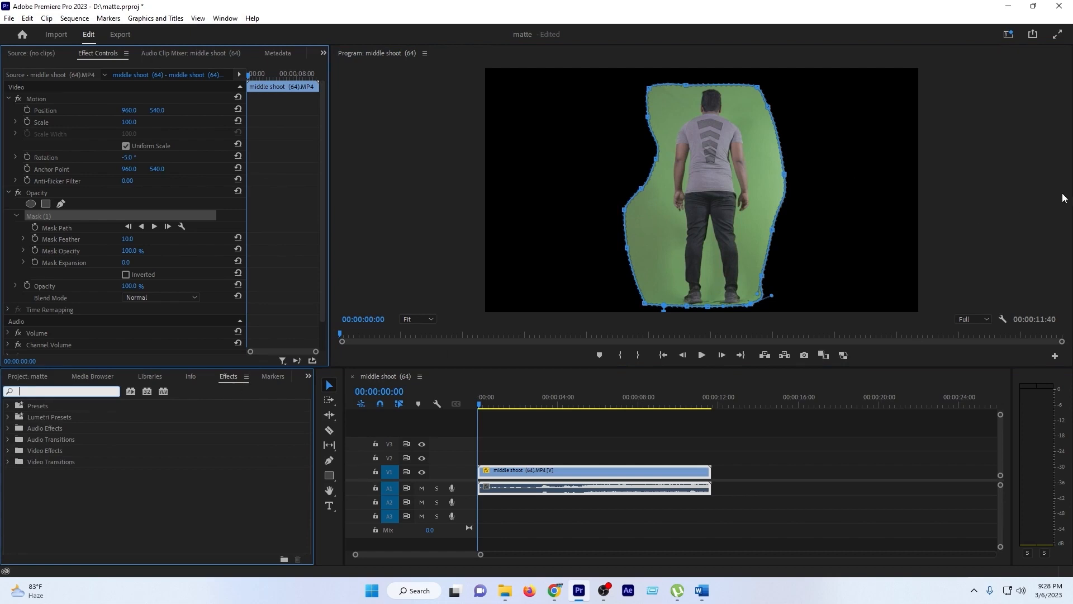
{"action": "type", "text": "t"}
{"action": "key", "text": "BackSpace"}
- Switch to the Color workspace and apply Lumetri's automatic basic correction to the clip
{"action": "left_click", "coordinate": [227, 18]}
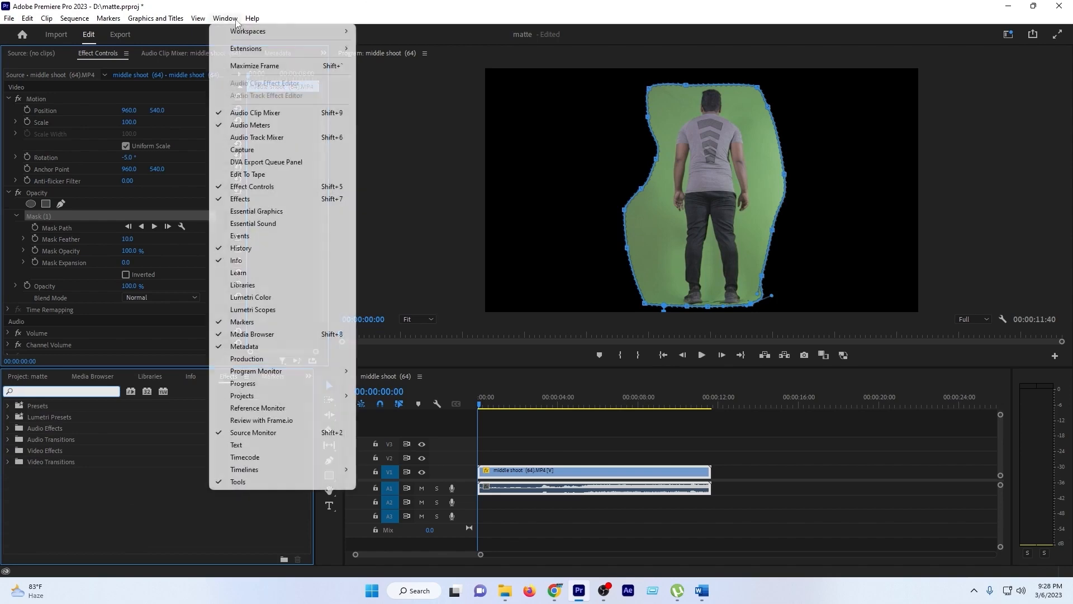
{"action": "mouse_move", "coordinate": [239, 31]}
{"action": "left_click", "coordinate": [386, 80]}
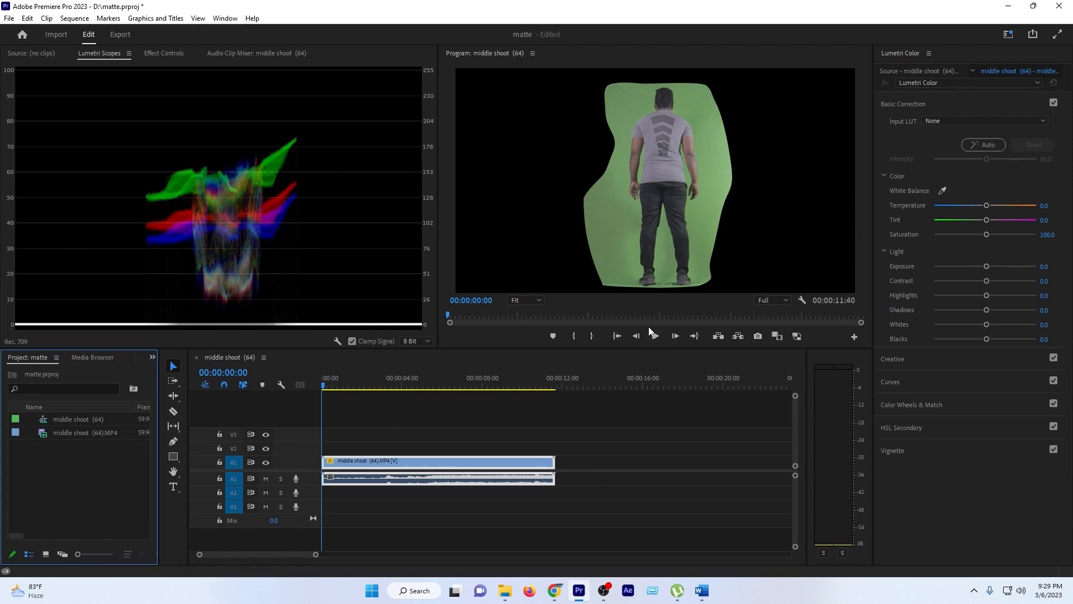
{"action": "left_click", "coordinate": [981, 146]}
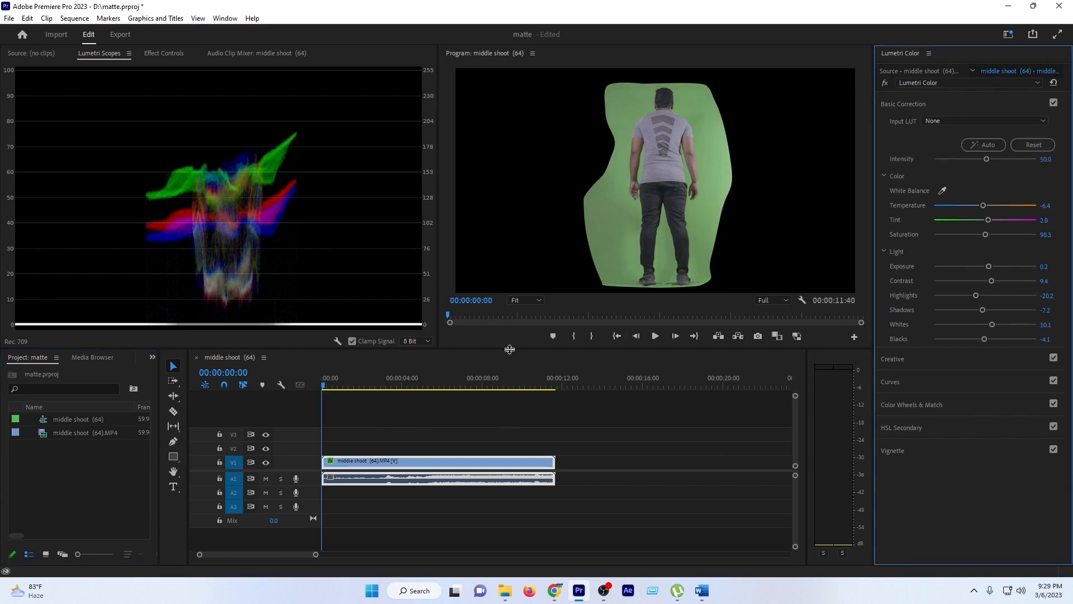
- Enlarge the program view, and set the clip's temperature to 4.3, tint to 2.2 and saturation to about 139
{"action": "left_click_drag", "start_coordinate": [508, 350], "coordinate": [542, 449]}
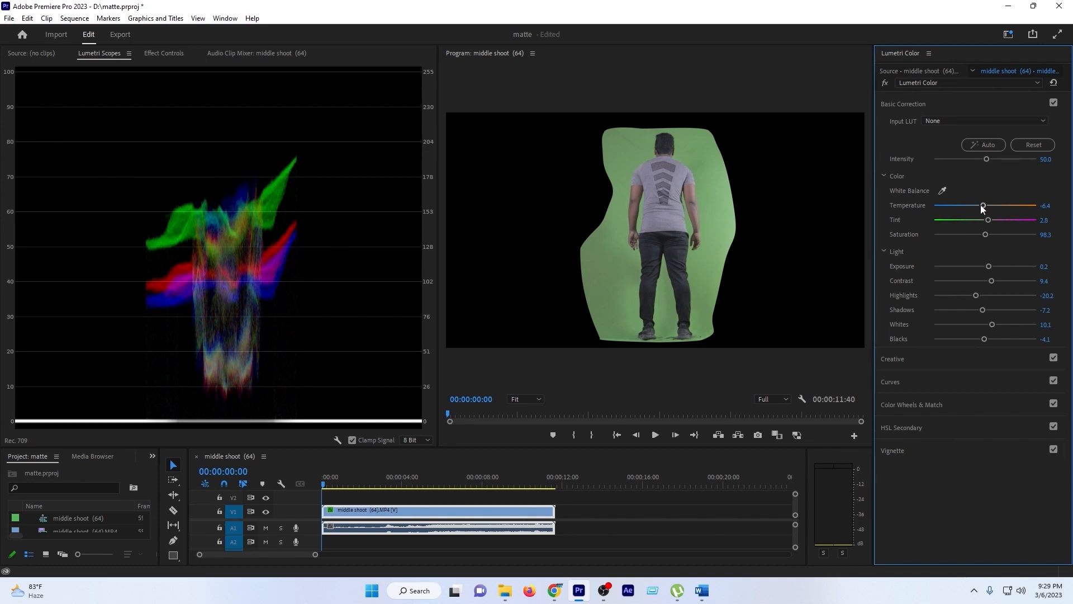
{"action": "left_click_drag", "start_coordinate": [982, 207], "coordinate": [1006, 239]}
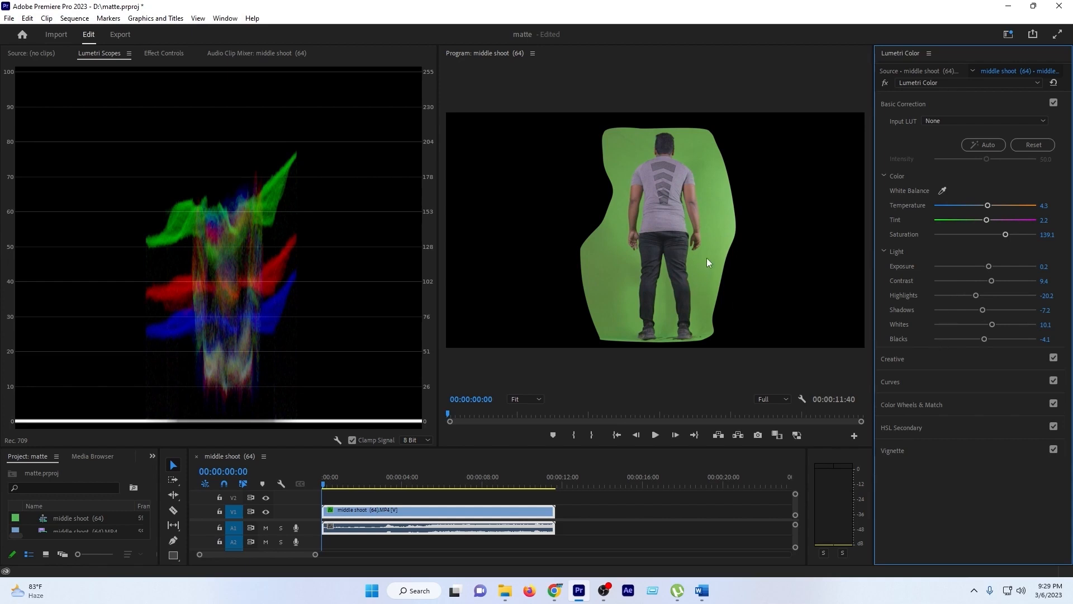
{"action": "mouse_move", "coordinate": [1006, 235]}
{"action": "left_mouse_down"}
{"action": "mouse_move", "coordinate": [1015, 235]}
{"action": "mouse_move", "coordinate": [1006, 236]}
{"action": "left_mouse_up"}
- Raise the midpoint of the green RGB curve slightly to strengthen the green backdrop
{"action": "left_click", "coordinate": [896, 381]}
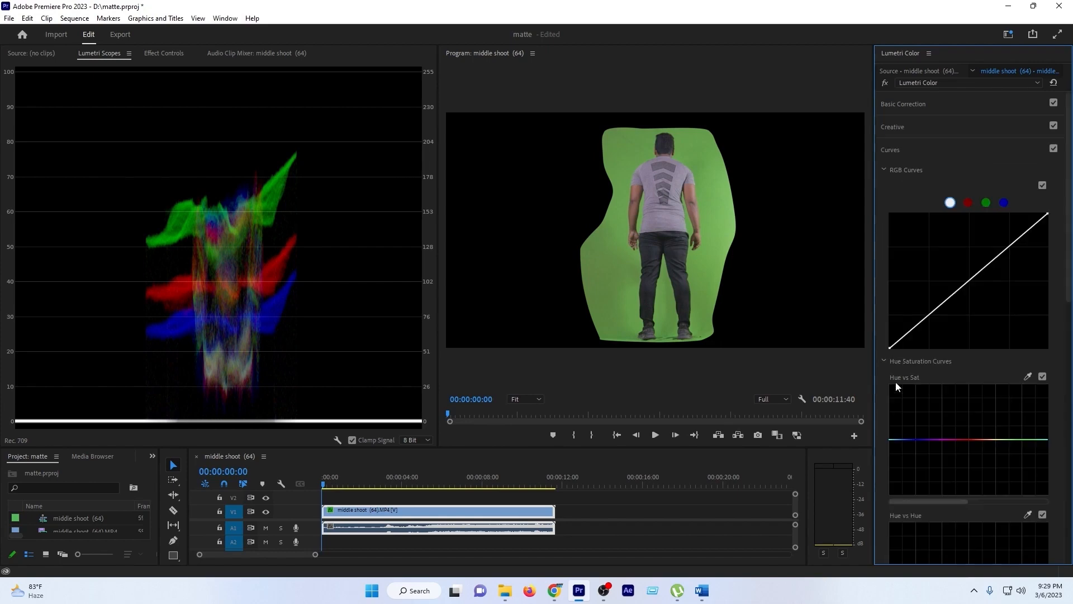
{"action": "left_click", "coordinate": [986, 202]}
{"action": "mouse_move", "coordinate": [969, 281]}
{"action": "left_mouse_down"}
{"action": "mouse_move", "coordinate": [977, 288]}
{"action": "mouse_move", "coordinate": [969, 276]}
{"action": "left_mouse_up"}
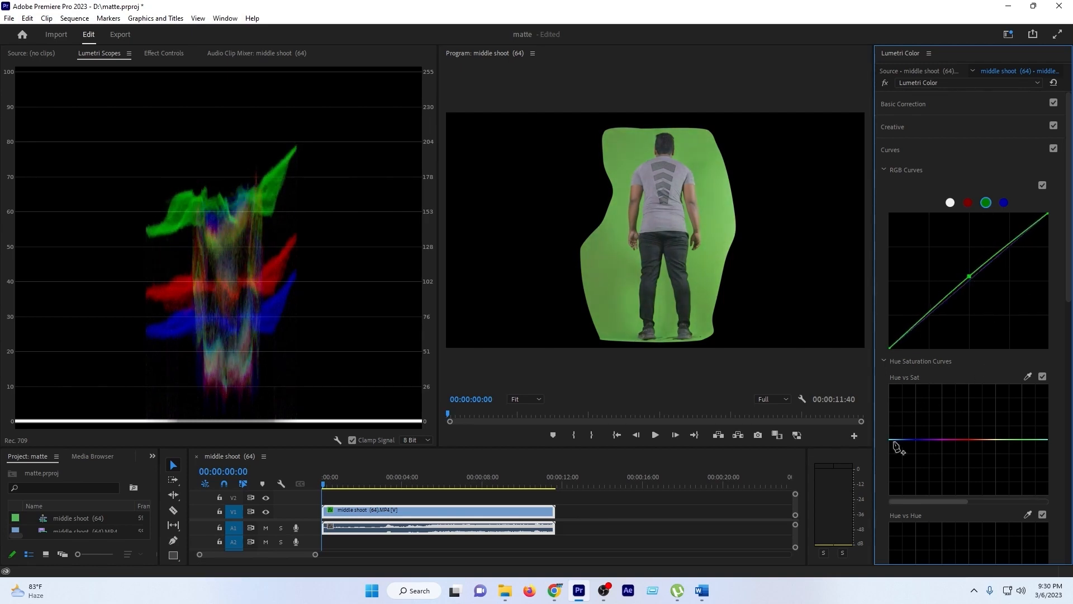
- Sample the green backdrop for the Hue vs Hue curve and lower its centre point slightly
{"action": "scroll", "coordinate": [898, 492], "scroll_direction": "down", "scroll_amount": 2}
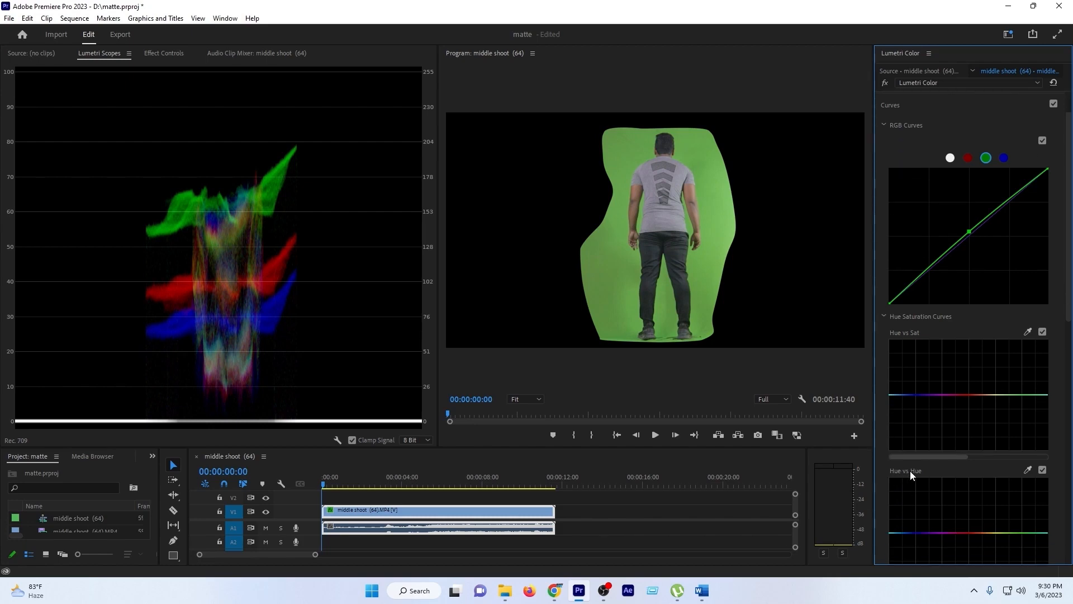
{"action": "left_click", "coordinate": [1028, 471]}
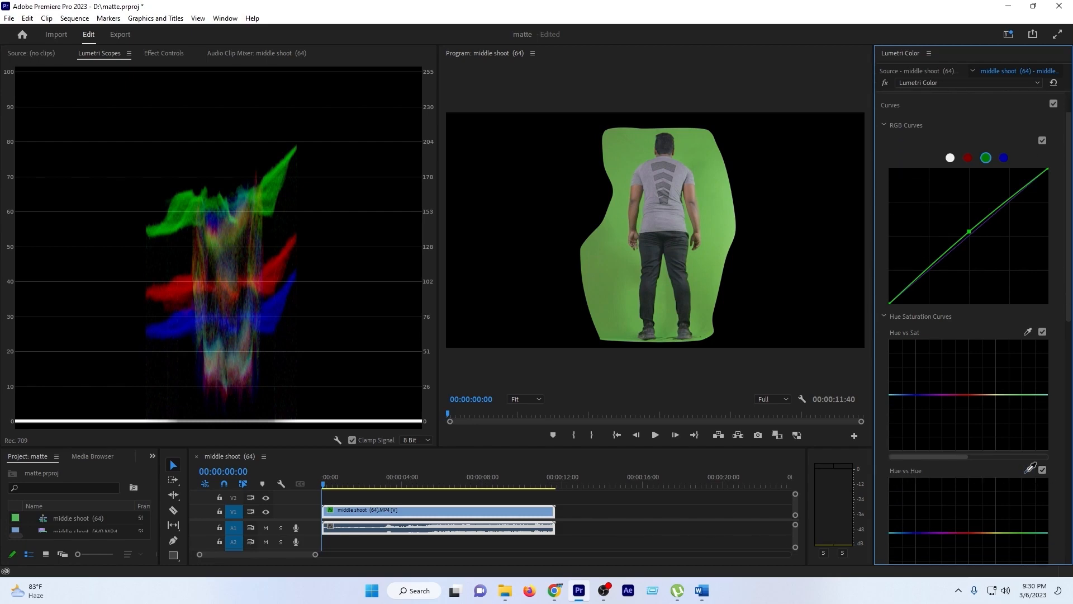
{"action": "left_click", "coordinate": [701, 257]}
{"action": "scroll", "coordinate": [1015, 506], "scroll_direction": "down", "scroll_amount": 3}
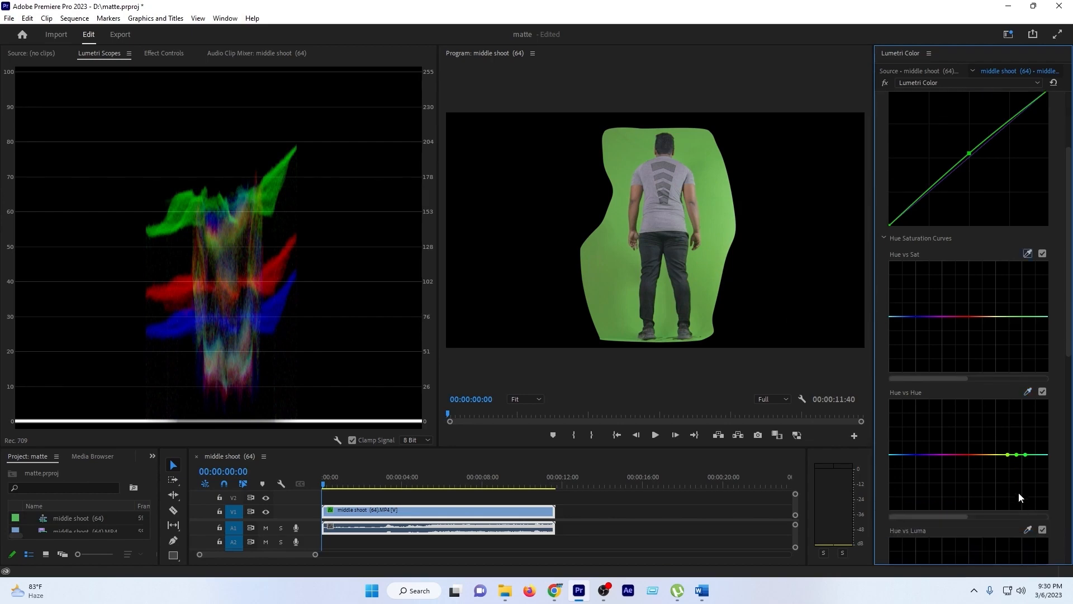
{"action": "scroll", "coordinate": [1019, 492], "scroll_direction": "down", "scroll_amount": 1}
{"action": "left_click", "coordinate": [1017, 421]}
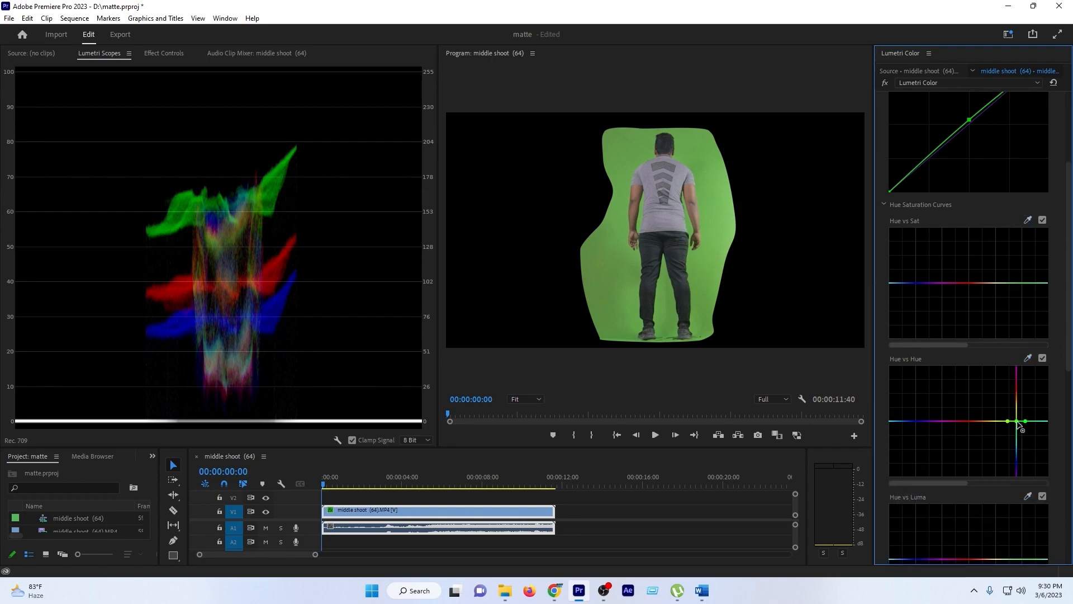
{"action": "mouse_move", "coordinate": [1019, 424]}
{"action": "left_mouse_down"}
{"action": "mouse_move", "coordinate": [1015, 383]}
{"action": "mouse_move", "coordinate": [1021, 436]}
{"action": "mouse_move", "coordinate": [1017, 426]}
{"action": "left_mouse_up"}
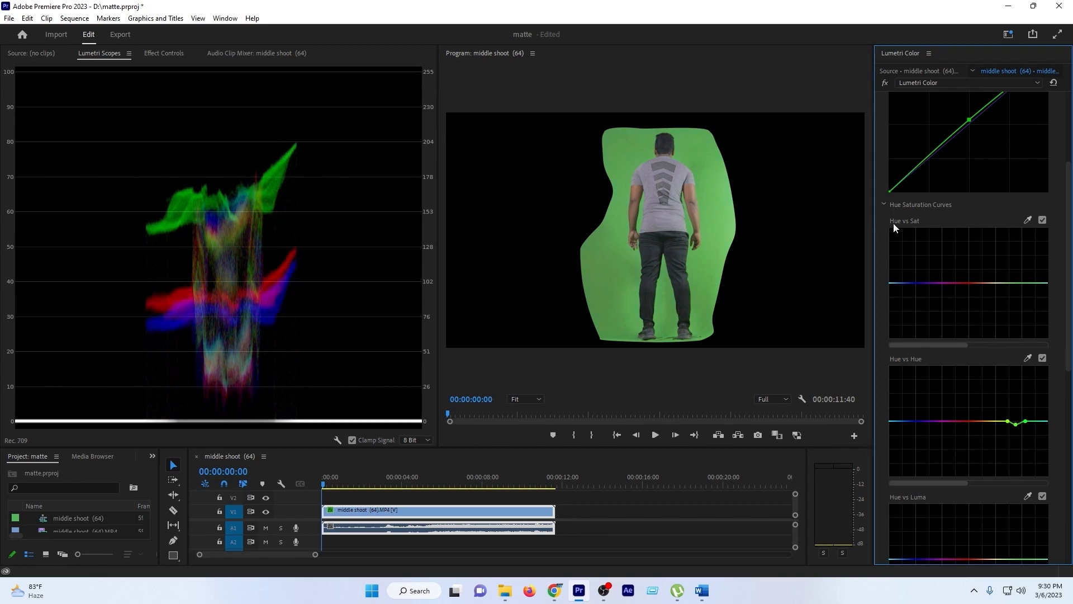
- Sample the green backdrop for the Hue vs Sat curve and raise its centre point moderately to saturate the green
{"action": "left_click", "coordinate": [1027, 222]}
{"action": "left_click", "coordinate": [712, 226]}
{"action": "mouse_move", "coordinate": [1017, 284]}
{"action": "left_mouse_down"}
{"action": "mouse_move", "coordinate": [1017, 267]}
{"action": "mouse_move", "coordinate": [1018, 316]}
{"action": "mouse_move", "coordinate": [1017, 246]}
{"action": "mouse_move", "coordinate": [1018, 264]}
{"action": "left_mouse_up"}
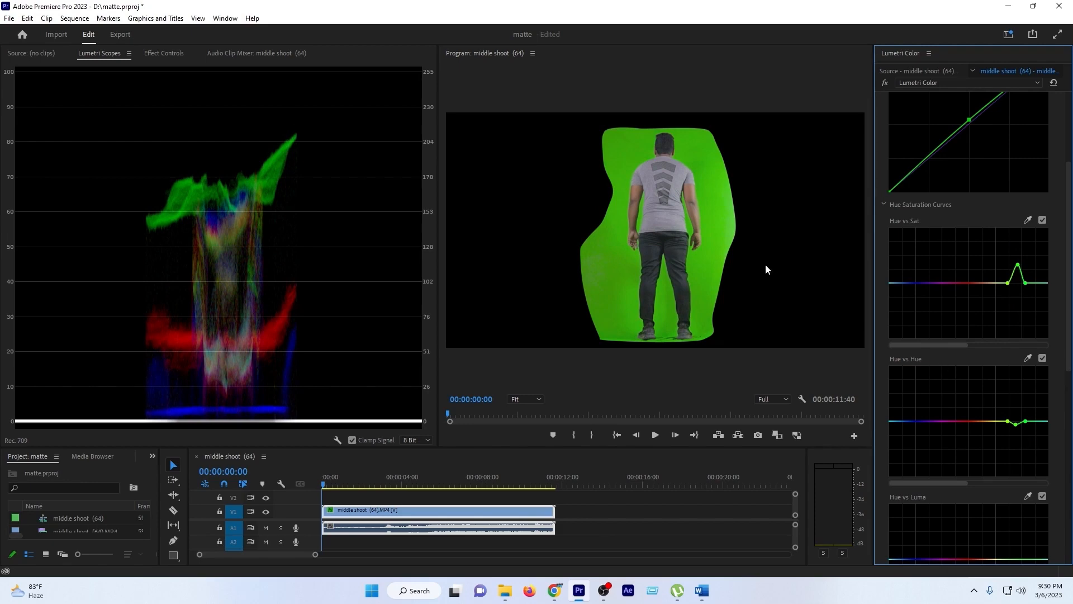
{"action": "left_click_drag", "start_coordinate": [1019, 268], "coordinate": [1019, 270]}
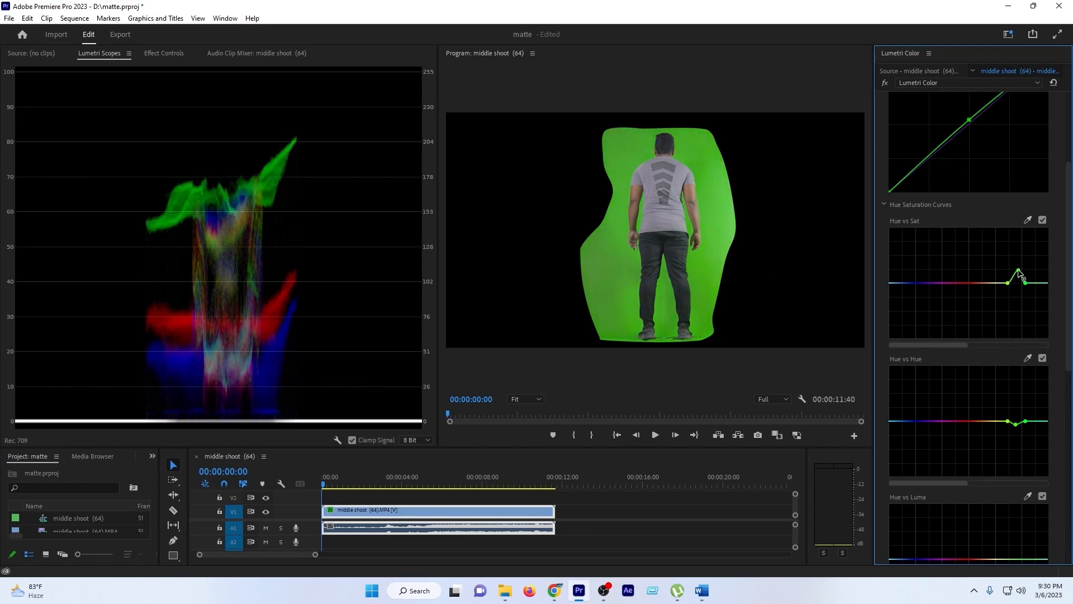
- Switch back to the Editing workspace
{"action": "left_click", "coordinate": [229, 19]}
{"action": "mouse_move", "coordinate": [282, 31]}
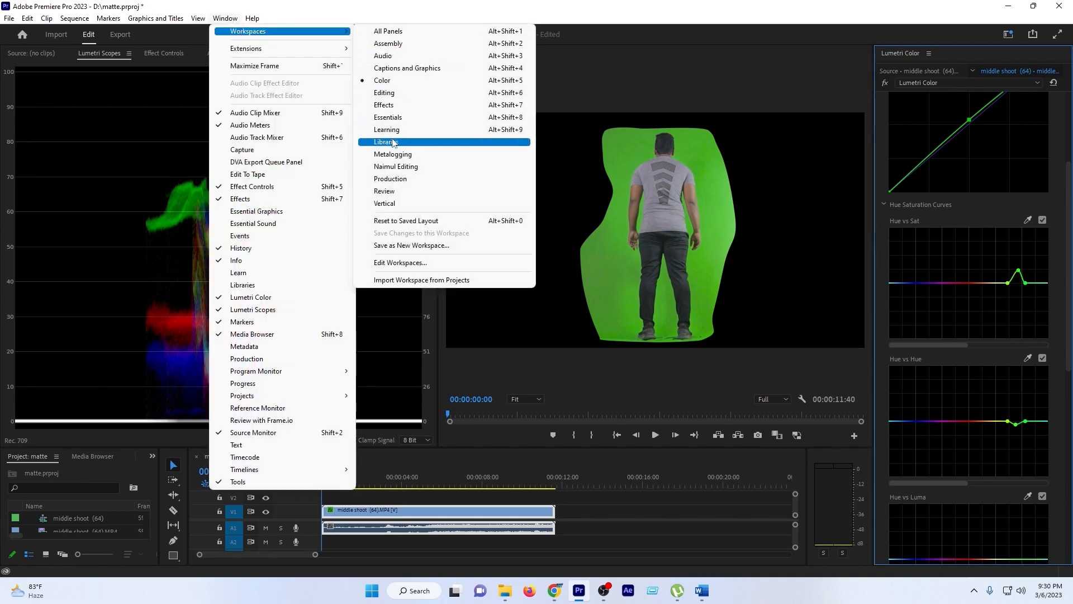
{"action": "left_click", "coordinate": [385, 93]}
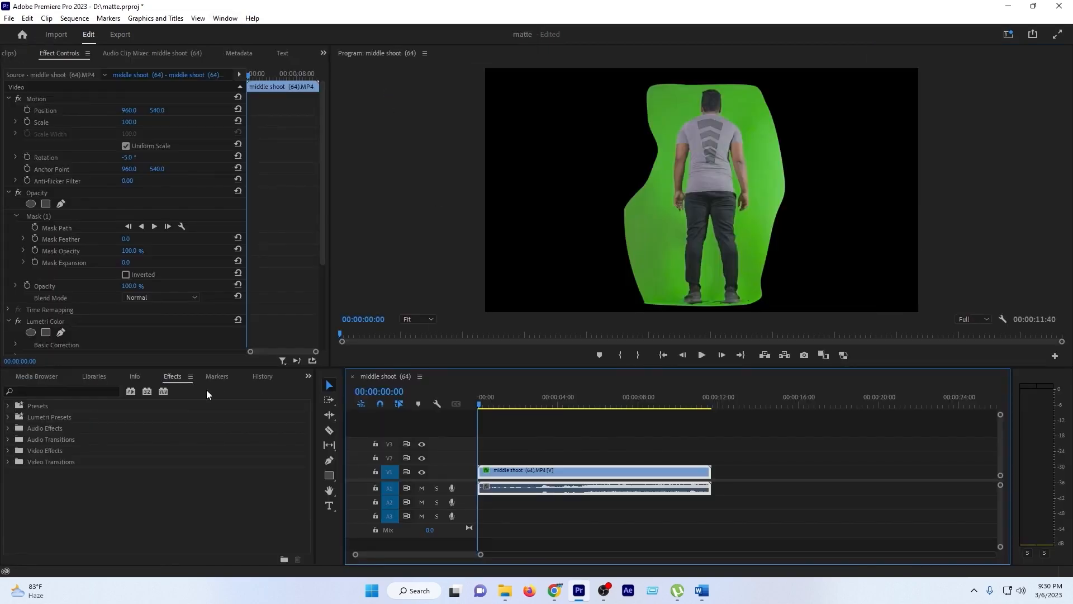
- Search the effects for "ultra key" and apply Ultra Key to the clip
{"action": "left_click", "coordinate": [100, 389]}
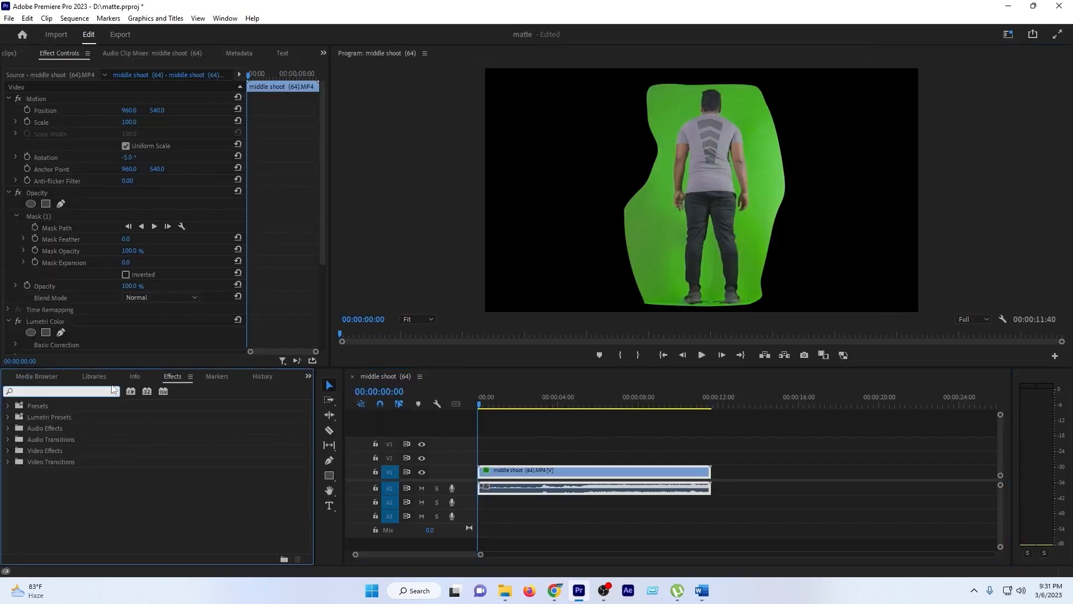
{"action": "type", "text": "ultra"}
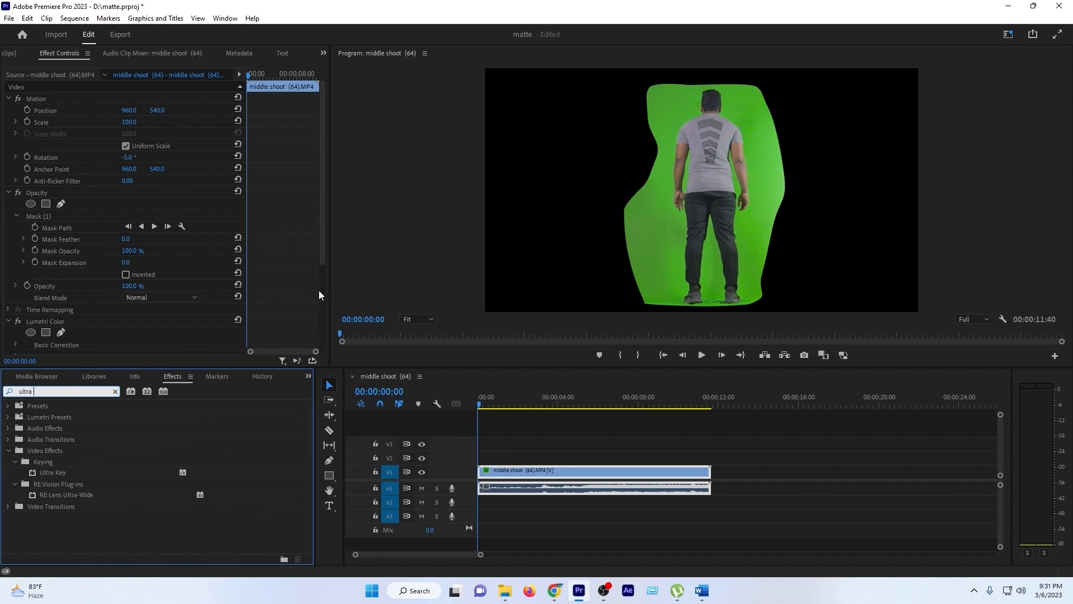
{"action": "type", "text": " key"}
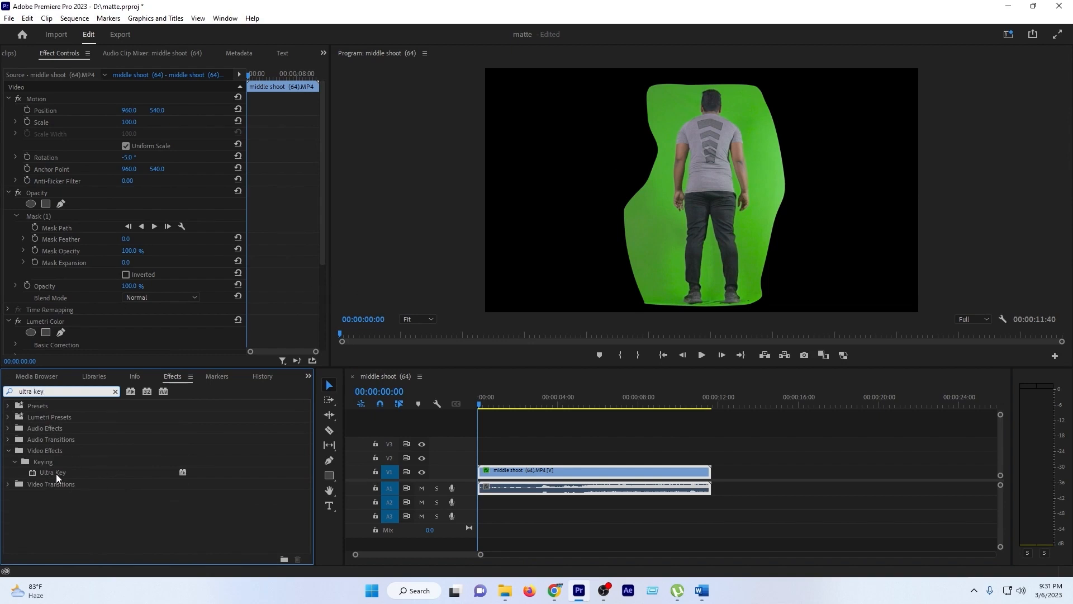
{"action": "left_click_drag", "start_coordinate": [55, 474], "coordinate": [79, 302]}
- Set Ultra Key's key color by sampling the green backdrop beside the man's leg
{"action": "scroll", "coordinate": [79, 302], "scroll_direction": "down", "scroll_amount": 3}
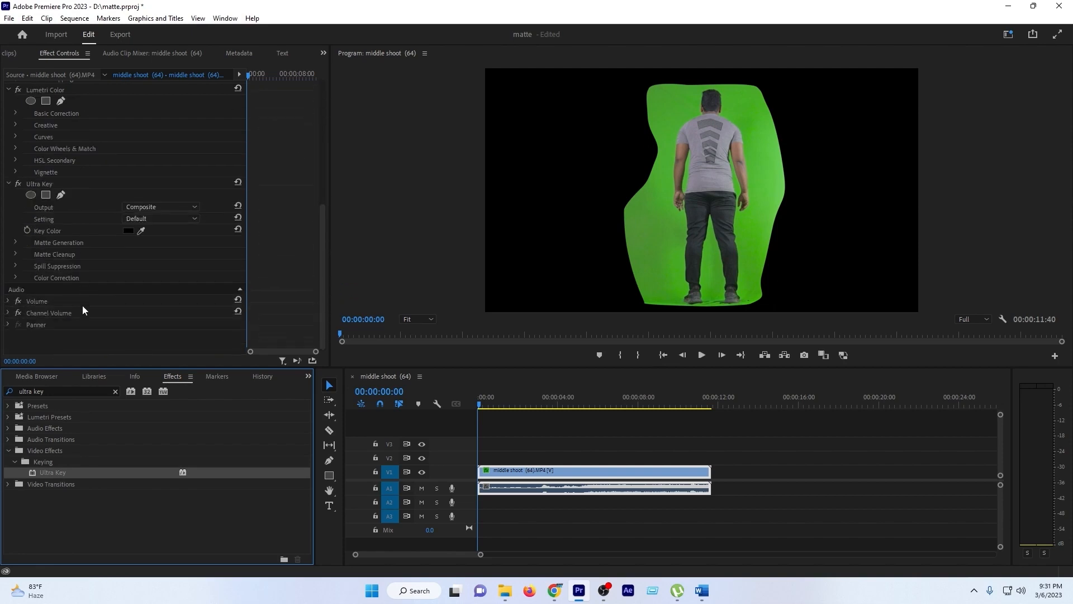
{"action": "left_click", "coordinate": [49, 231]}
{"action": "left_click", "coordinate": [143, 230]}
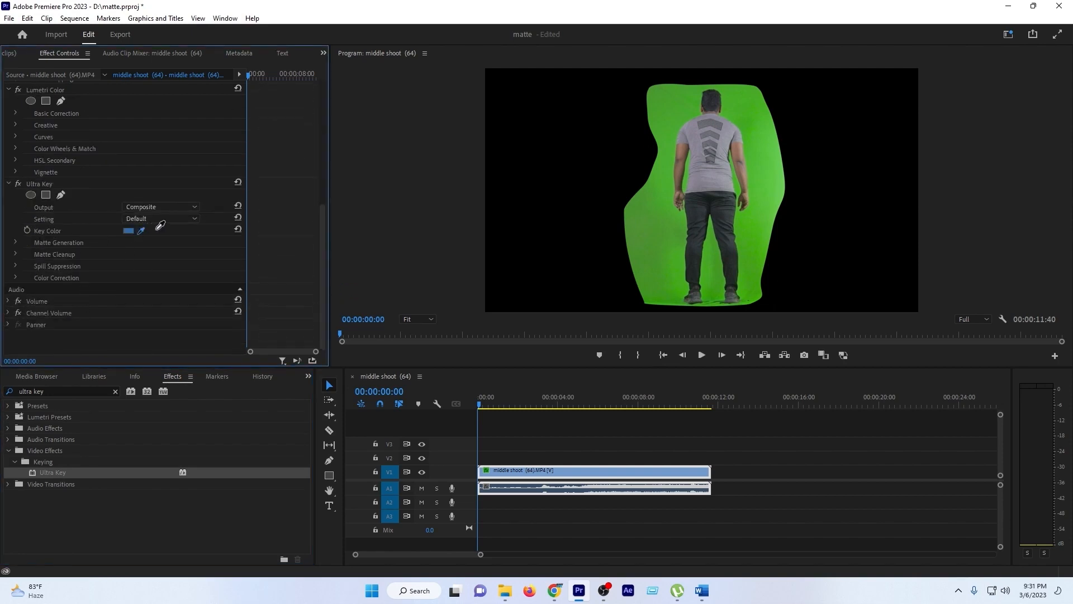
{"action": "left_click", "coordinate": [683, 219]}
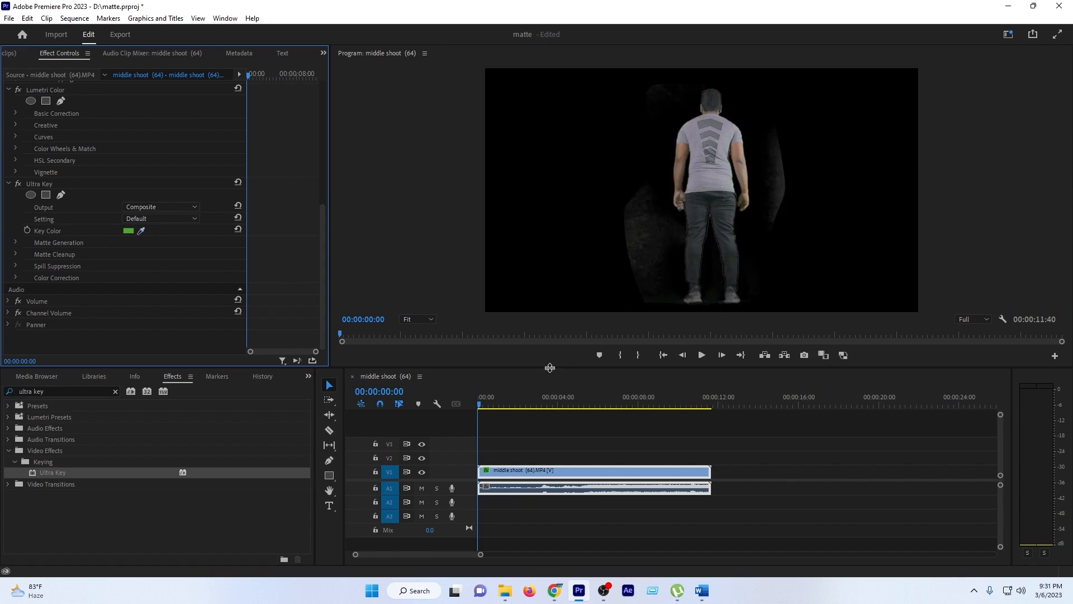
- Set the Pedestal in Ultra Key's Matte Generation to 80
{"action": "left_click_drag", "start_coordinate": [553, 369], "coordinate": [554, 450]}
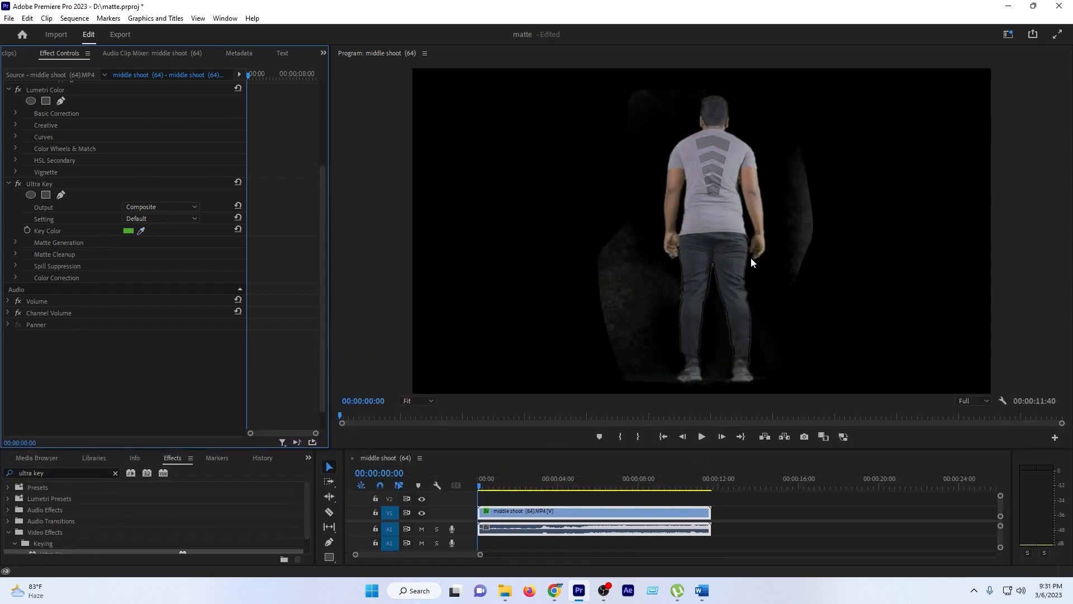
{"action": "scroll", "coordinate": [72, 267], "scroll_direction": "up", "scroll_amount": 3}
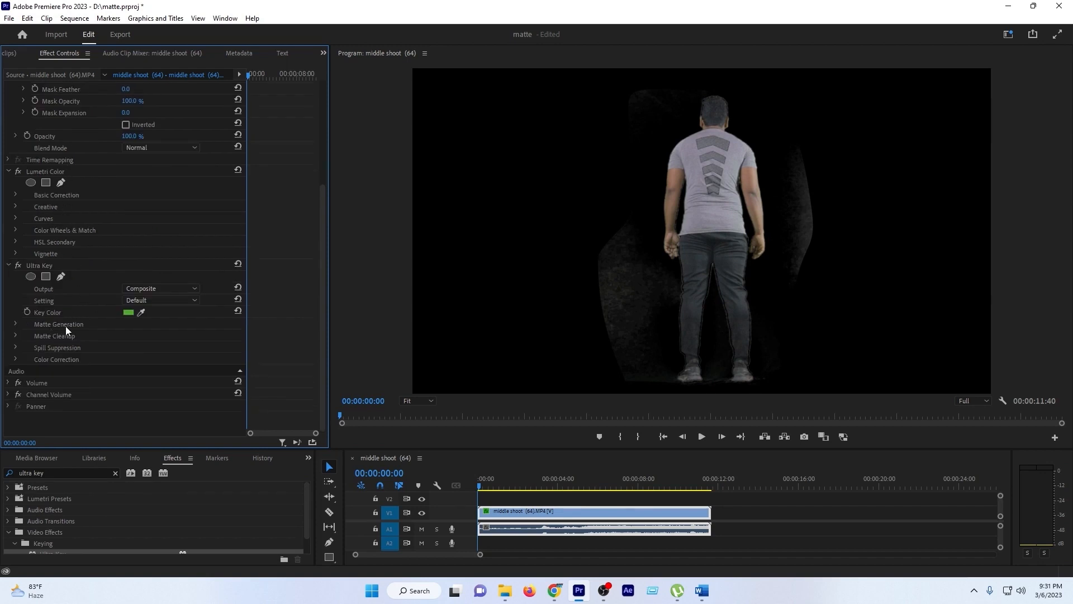
{"action": "left_click", "coordinate": [14, 324]}
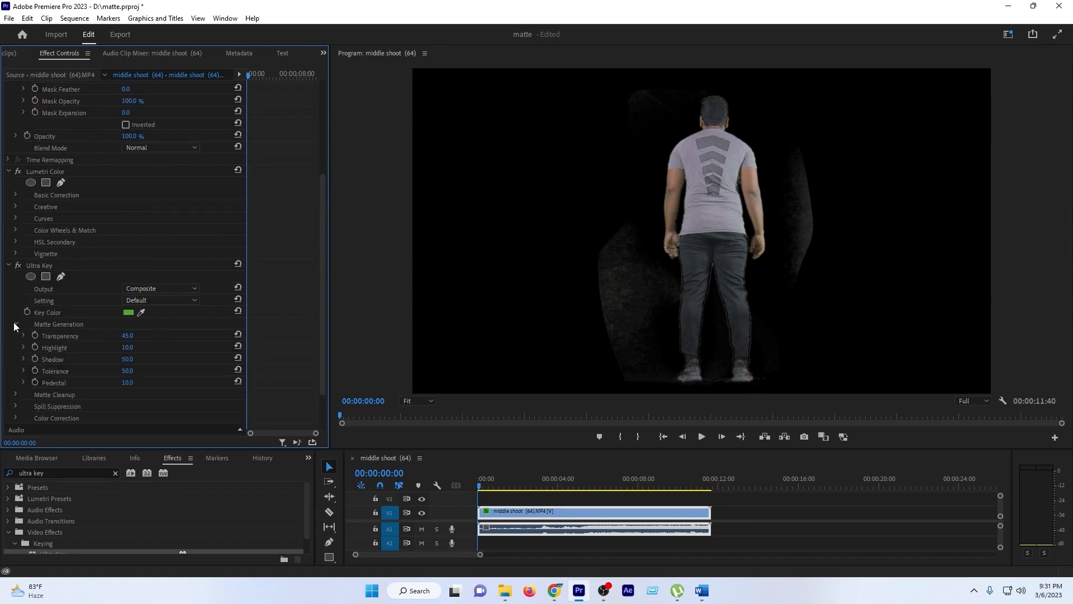
{"action": "scroll", "coordinate": [21, 325], "scroll_direction": "down", "scroll_amount": 1}
{"action": "left_click", "coordinate": [50, 361]}
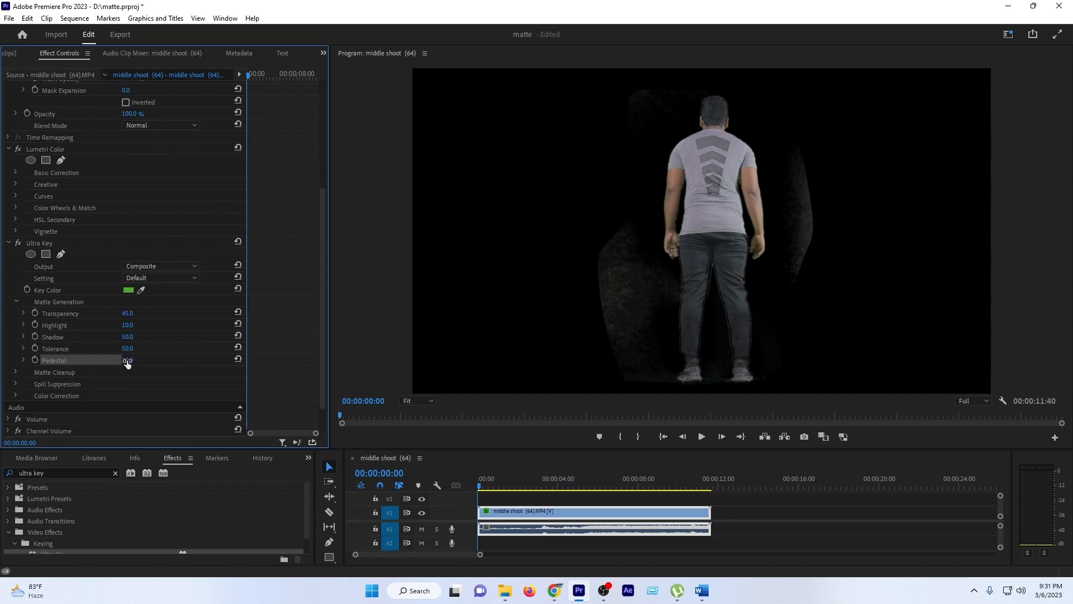
{"action": "left_click_drag", "start_coordinate": [128, 361], "coordinate": [147, 362]}
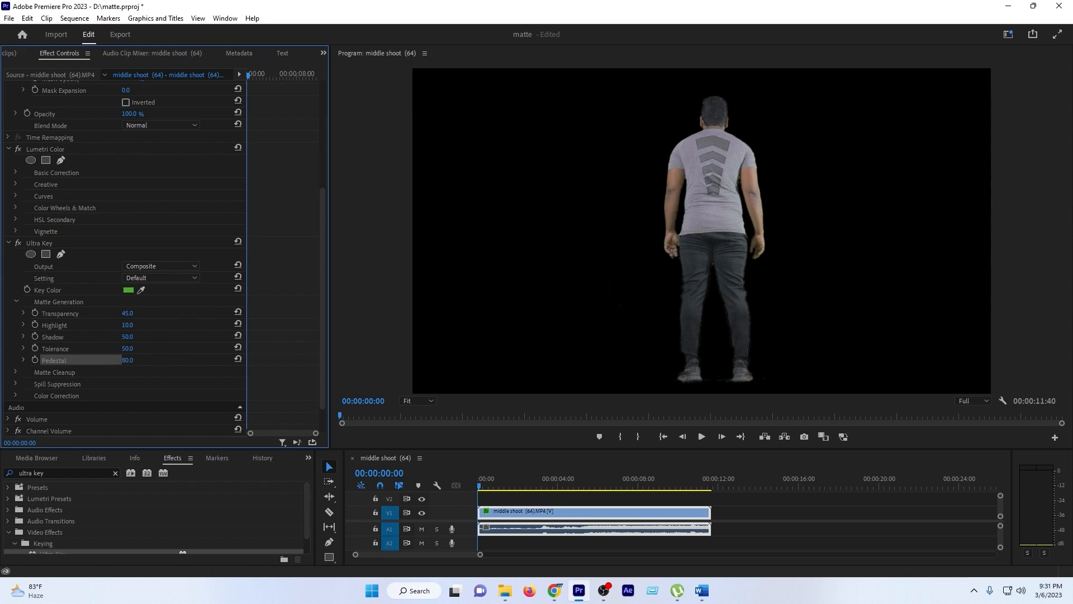
{"action": "left_click_drag", "start_coordinate": [136, 360], "coordinate": [138, 361]}
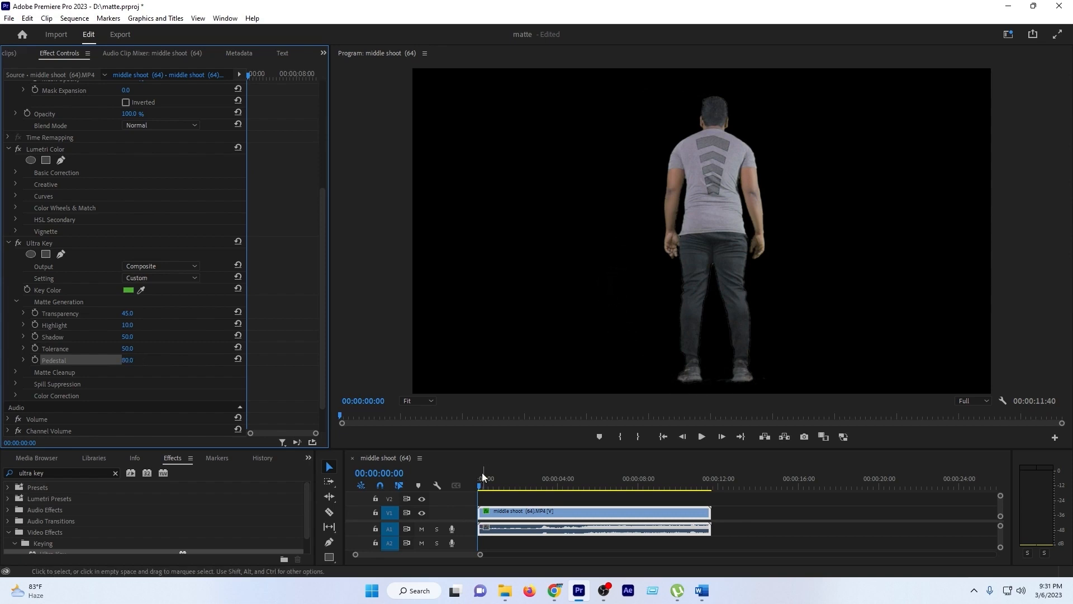
- Draw a rectangle shape covering the whole video frame as a new graphic
{"action": "left_click_drag", "start_coordinate": [475, 447], "coordinate": [465, 401]}
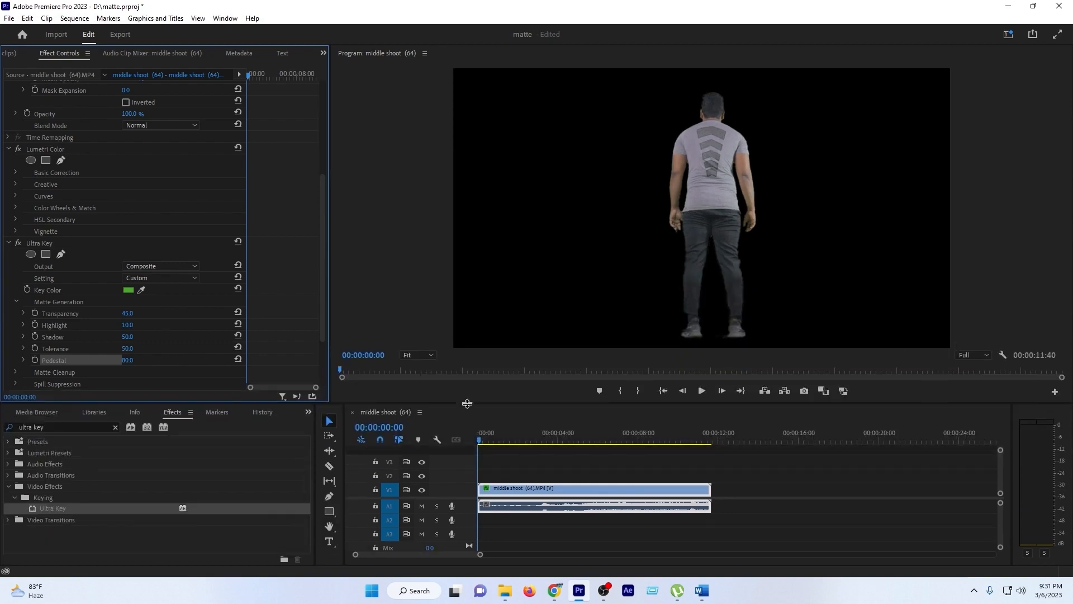
{"action": "left_click", "coordinate": [309, 413]}
{"action": "left_click", "coordinate": [312, 431]}
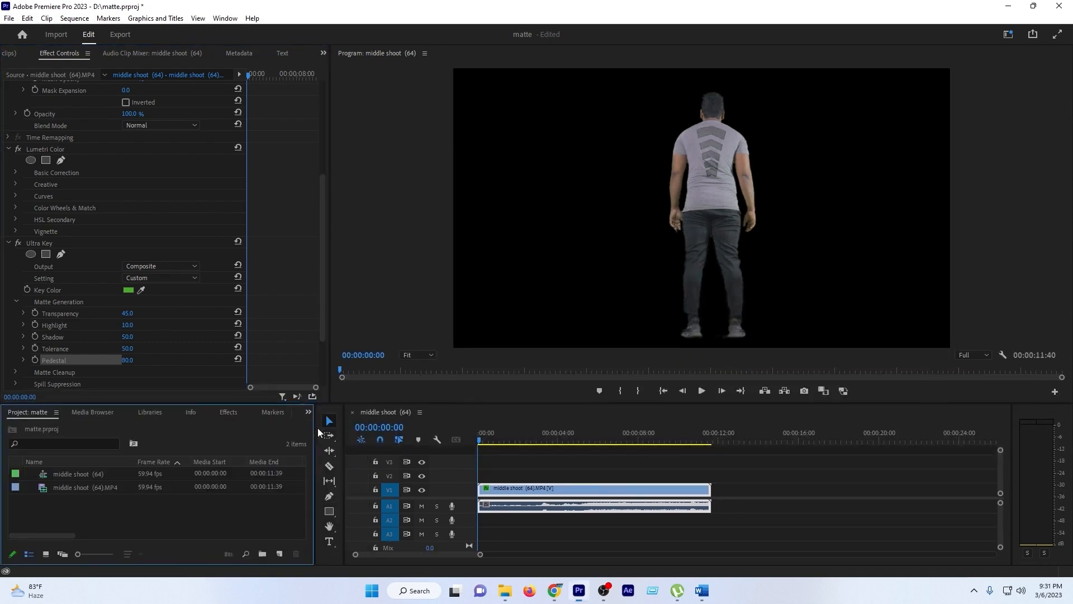
{"action": "left_click", "coordinate": [329, 511]}
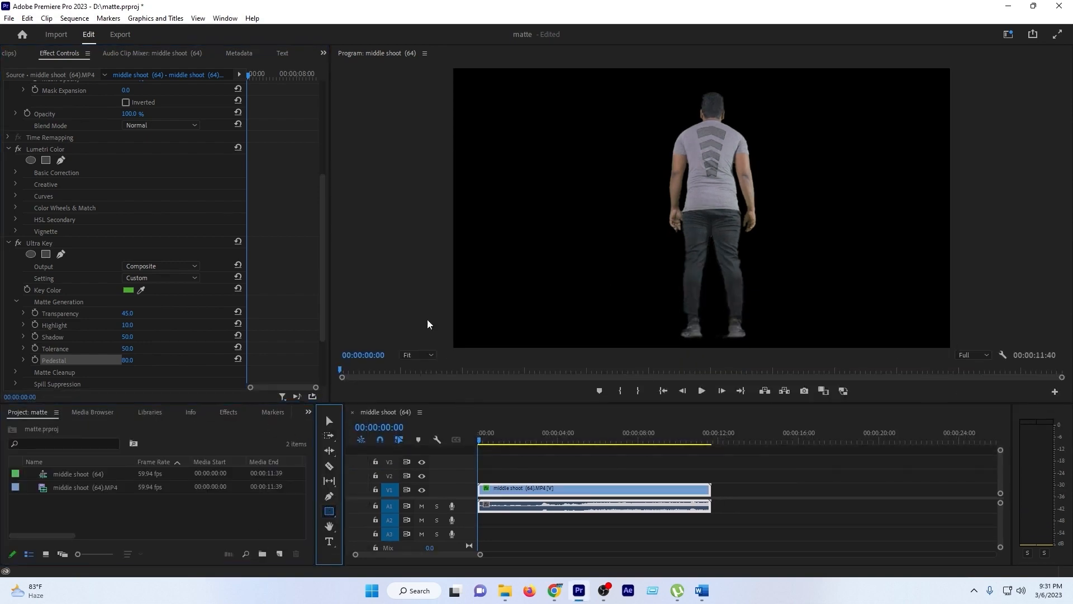
{"action": "left_click_drag", "start_coordinate": [455, 68], "coordinate": [961, 377]}
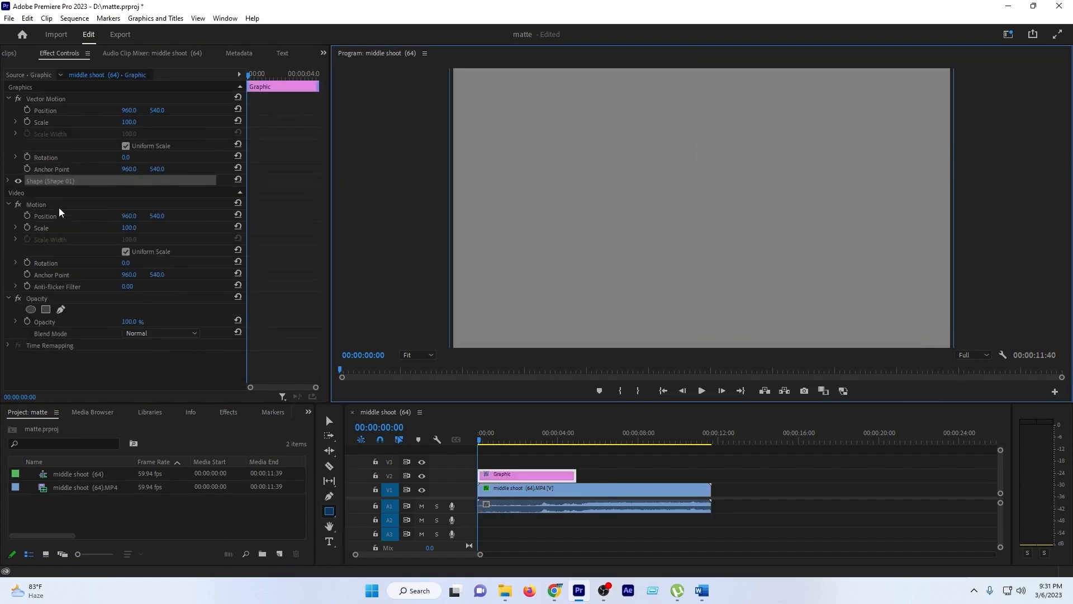
- Set the rectangle's fill to solid red FF1A1A
{"action": "left_click", "coordinate": [7, 180]}
{"action": "left_click", "coordinate": [8, 180]}
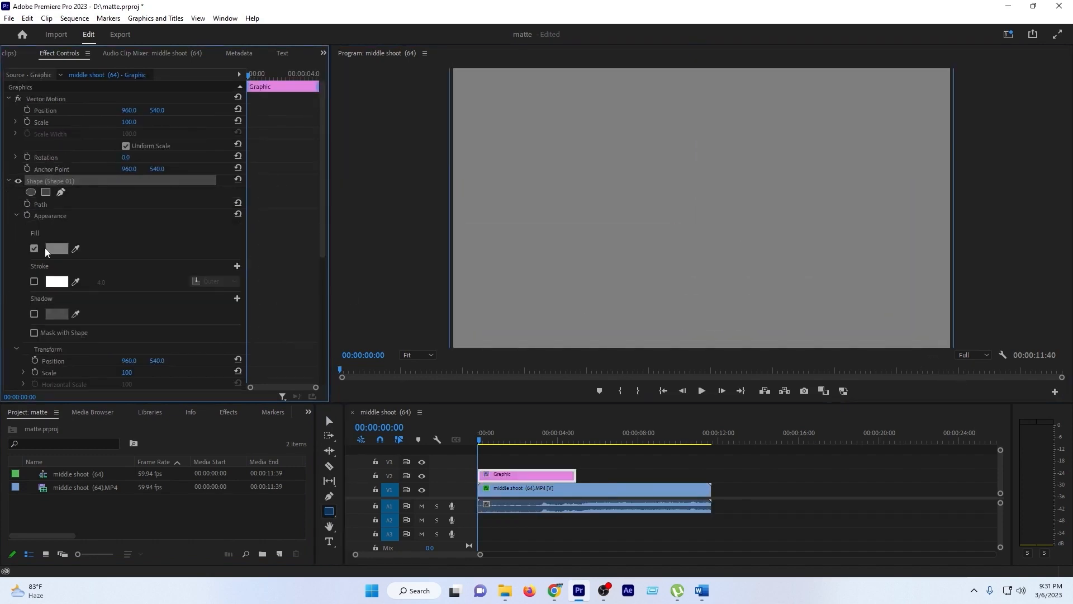
{"action": "left_click", "coordinate": [56, 248]}
{"action": "left_click_drag", "start_coordinate": [505, 333], "coordinate": [530, 387]}
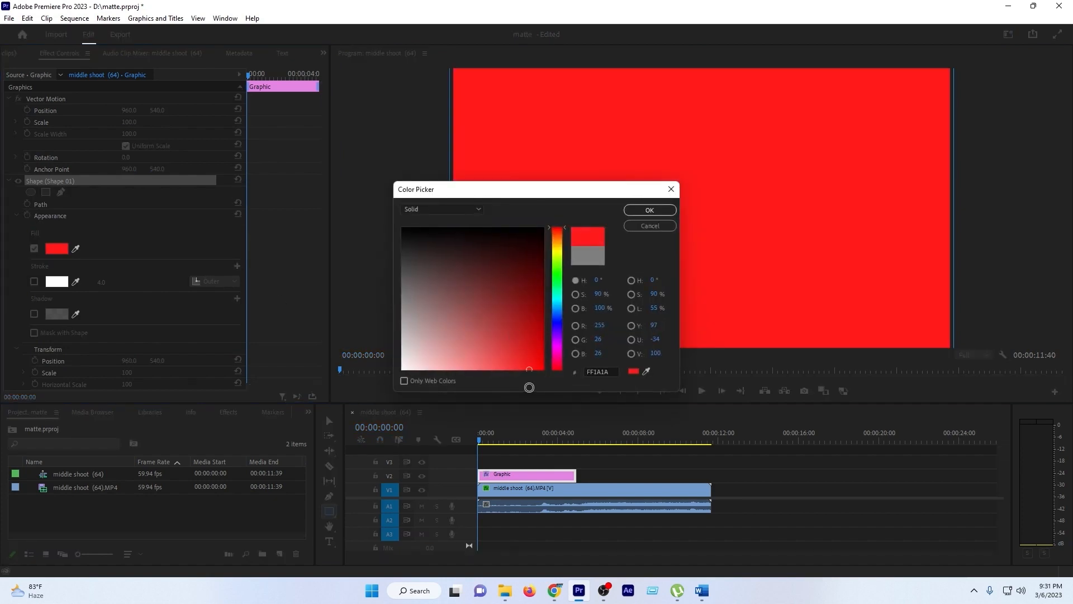
{"action": "left_click", "coordinate": [648, 210]}
- Move the keyed clip to track V3 above the red graphic
{"action": "left_click_drag", "start_coordinate": [512, 490], "coordinate": [503, 458]}
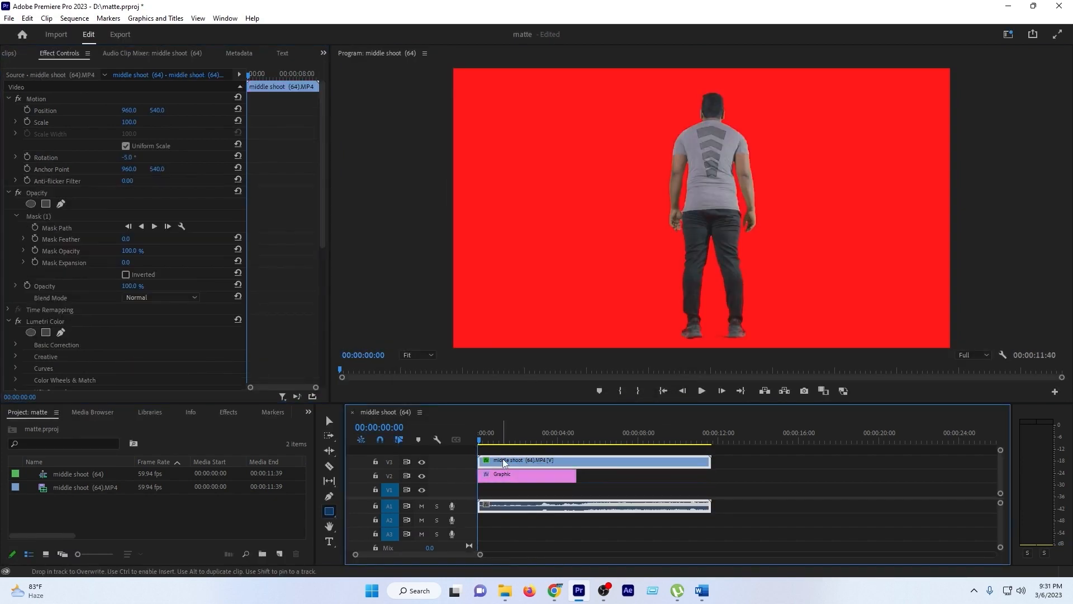
{"action": "left_click_drag", "start_coordinate": [546, 403], "coordinate": [547, 419]}
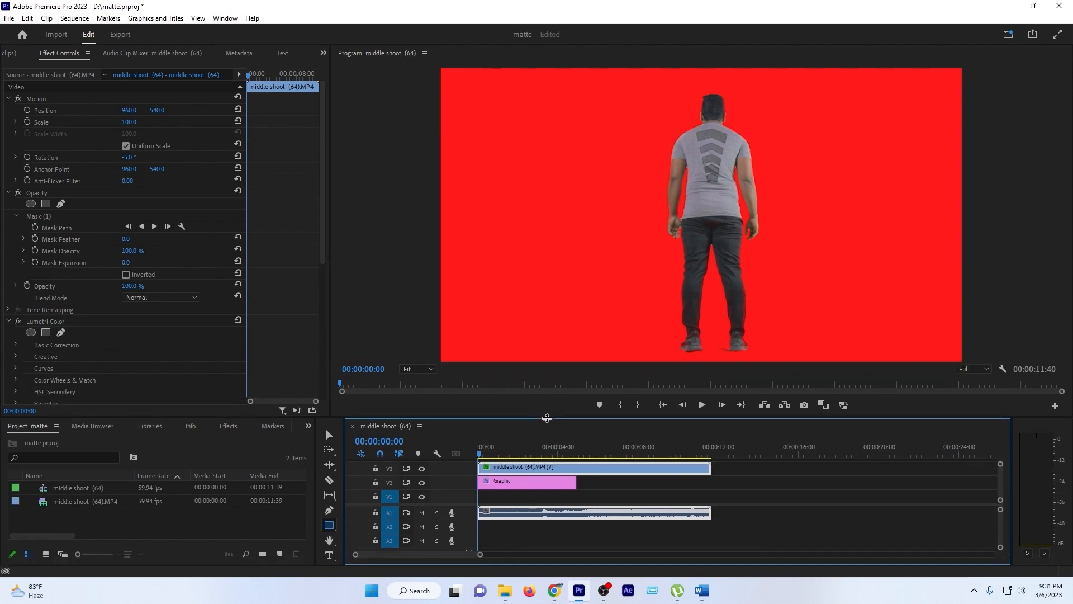
- Enlarge the clip to scale 213 and set its vertical position to 1184 at 00:00:02:30 to inspect the key edges
{"action": "left_click_drag", "start_coordinate": [491, 454], "coordinate": [531, 456]}
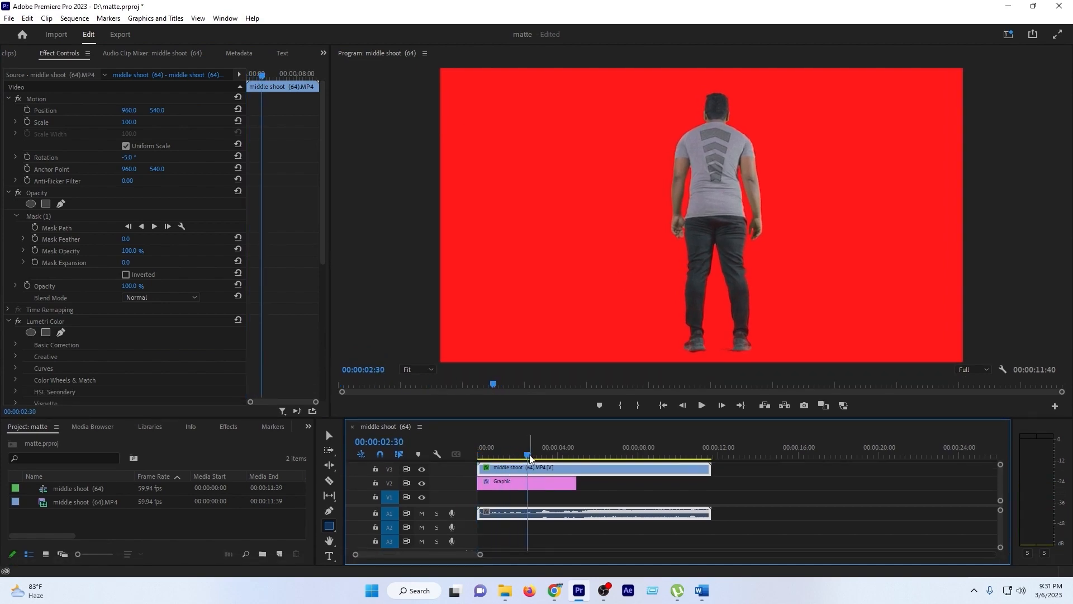
{"action": "mouse_move", "coordinate": [130, 120]}
{"action": "left_mouse_down"}
{"action": "mouse_move", "coordinate": [220, 120]}
{"action": "mouse_move", "coordinate": [127, 121]}
{"action": "mouse_move", "coordinate": [223, 110]}
{"action": "mouse_move", "coordinate": [86, 123]}
{"action": "mouse_move", "coordinate": [168, 122]}
{"action": "mouse_move", "coordinate": [89, 122]}
{"action": "mouse_move", "coordinate": [138, 123]}
{"action": "left_mouse_up"}
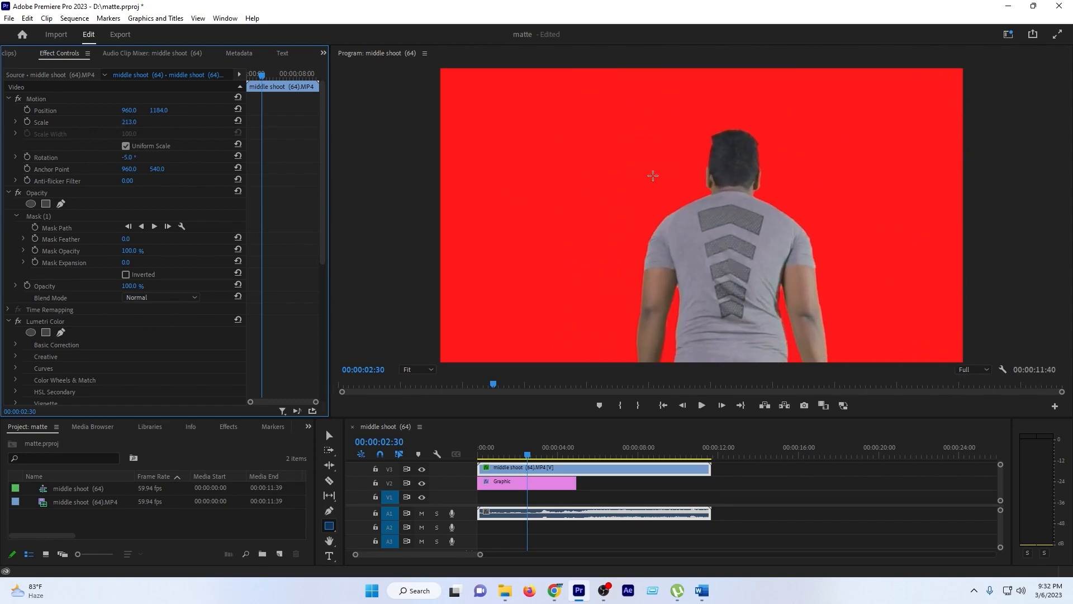
- Set the Choke in Ultra Key's Matte Cleanup to 3
{"action": "scroll", "coordinate": [52, 344], "scroll_direction": "down", "scroll_amount": 5}
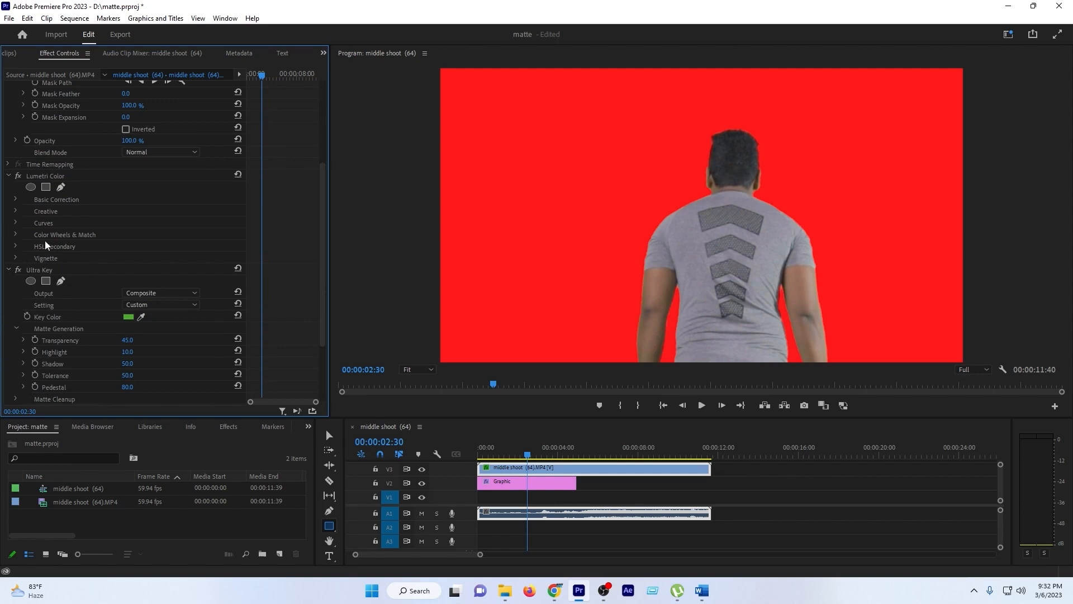
{"action": "left_click", "coordinate": [36, 267]}
{"action": "scroll", "coordinate": [58, 339], "scroll_direction": "down", "scroll_amount": 3}
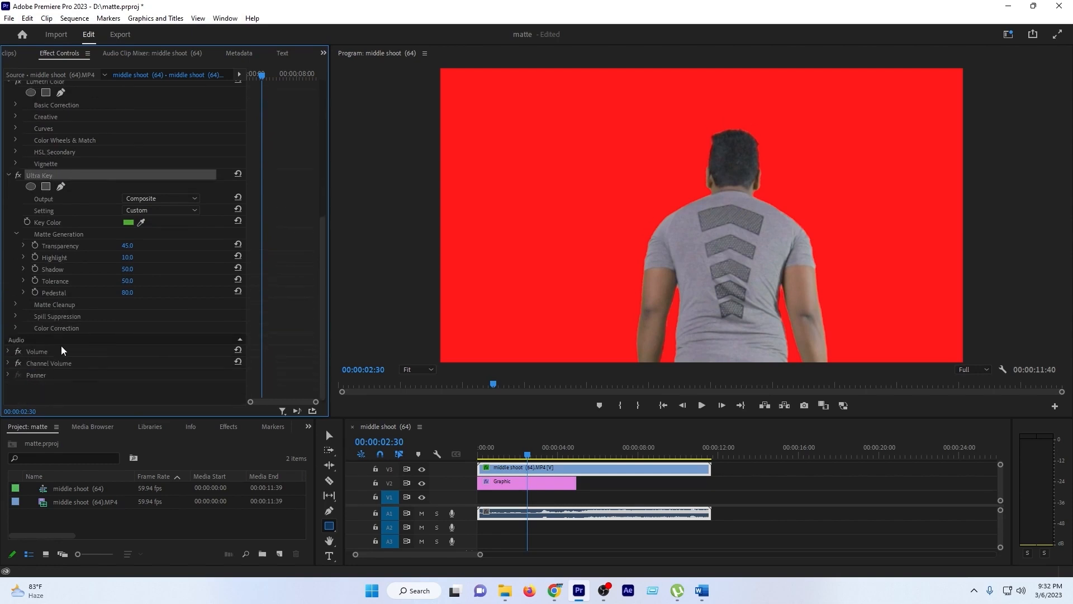
{"action": "left_click", "coordinate": [36, 303]}
{"action": "left_click", "coordinate": [16, 303]}
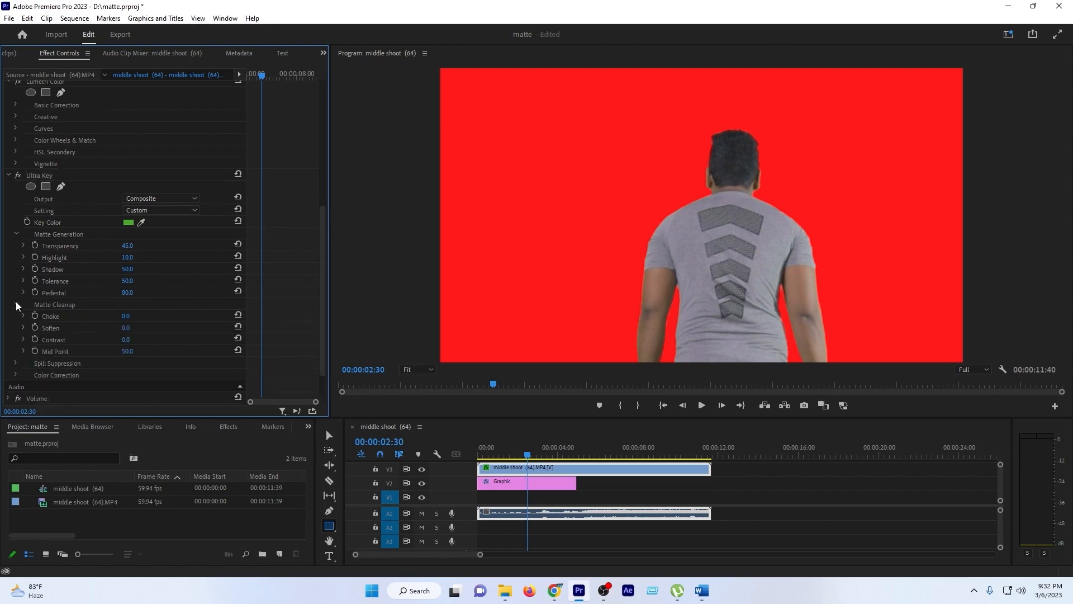
{"action": "left_click", "coordinate": [48, 318]}
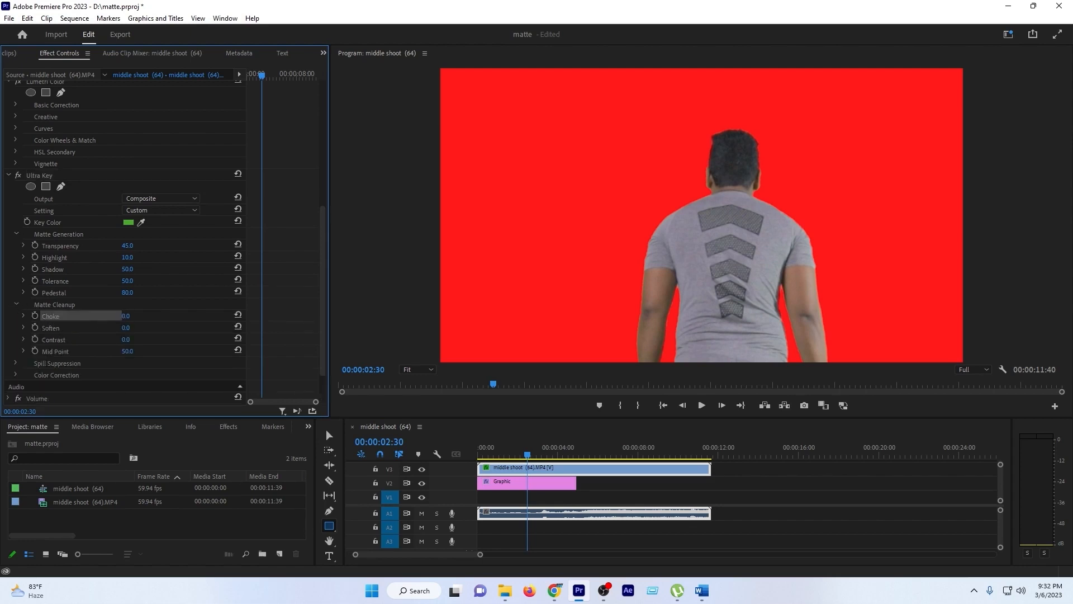
{"action": "mouse_move", "coordinate": [126, 316]}
{"action": "left_mouse_down"}
{"action": "mouse_move", "coordinate": [167, 316]}
{"action": "mouse_move", "coordinate": [126, 316]}
{"action": "left_mouse_up"}
{"action": "scroll", "coordinate": [626, 206], "scroll_direction": "up", "scroll_amount": 4}
- Try a different Desaturate value in Ultra Key's Spill Suppression and undo the change
{"action": "left_click", "coordinate": [56, 328]}
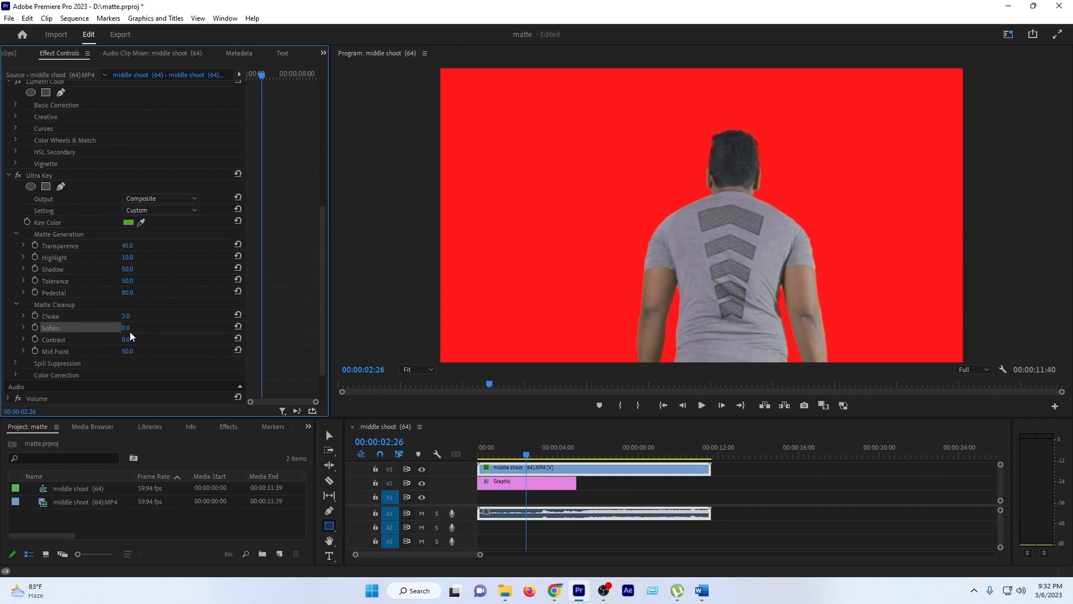
{"action": "scroll", "coordinate": [80, 344], "scroll_direction": "down", "scroll_amount": 2}
{"action": "left_click", "coordinate": [15, 329]}
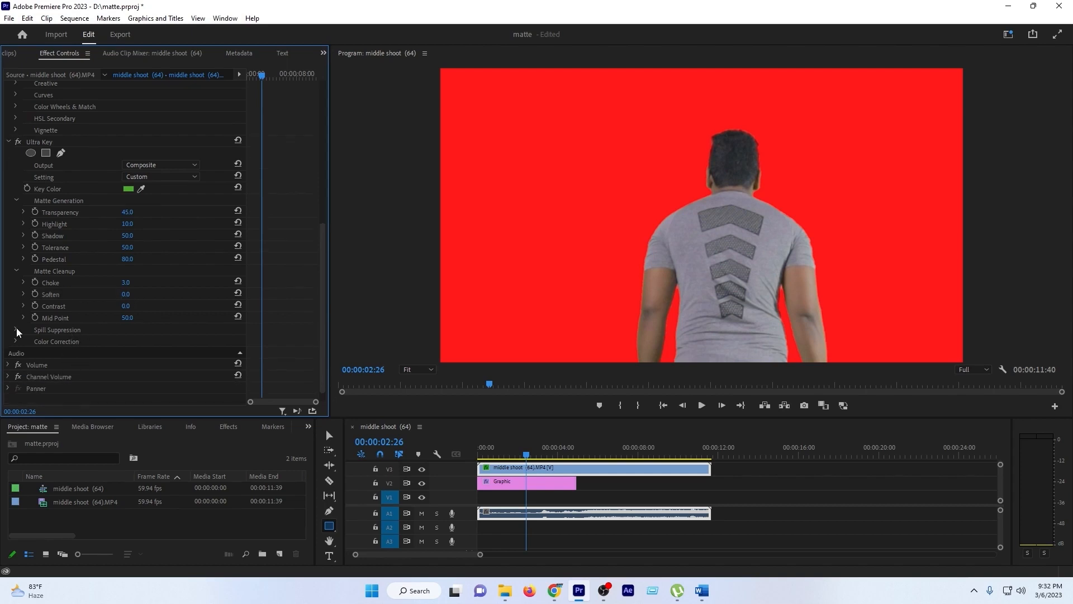
{"action": "left_click", "coordinate": [75, 342]}
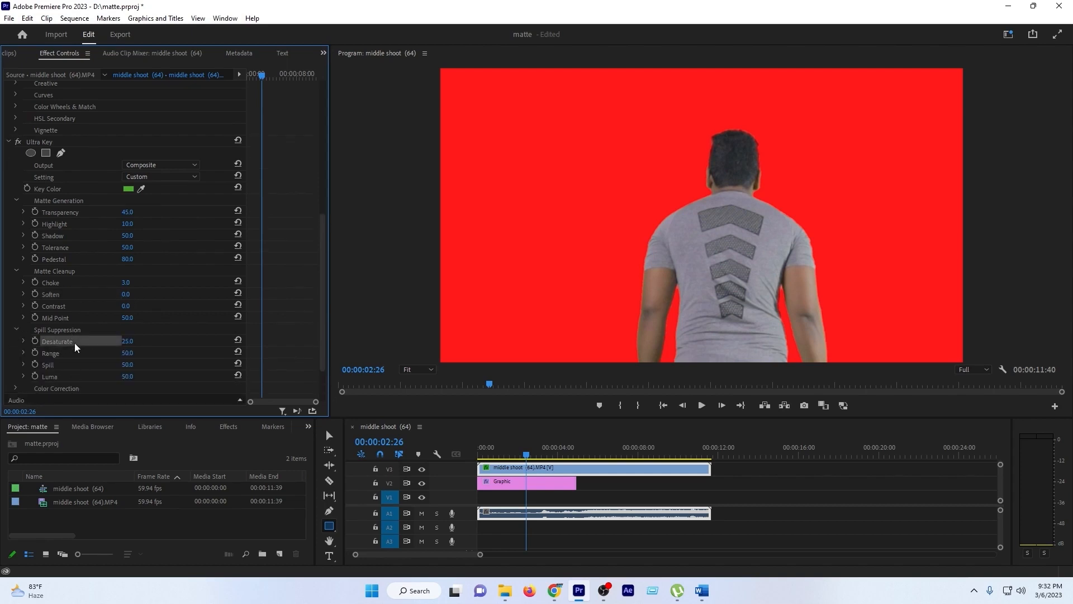
{"action": "left_click_drag", "start_coordinate": [128, 342], "coordinate": [175, 342]}
{"action": "key", "text": "ctrl+z"}
{"action": "scroll", "coordinate": [45, 365], "scroll_direction": "down", "scroll_amount": 3}
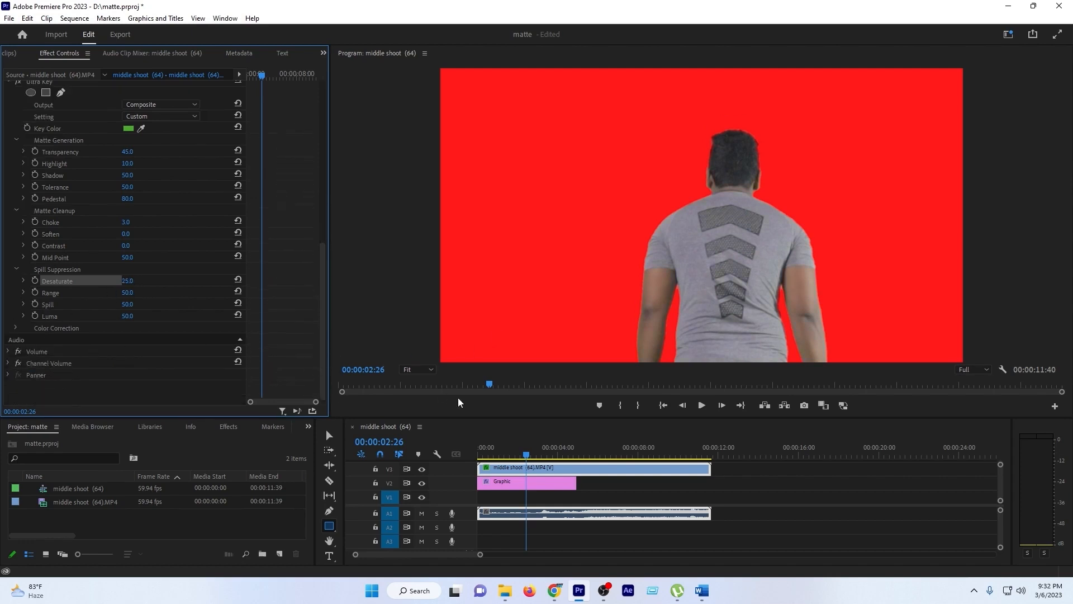
- Reset all of the clip's Motion settings to their defaults
{"action": "scroll", "coordinate": [296, 280], "scroll_direction": "up", "scroll_amount": 1}
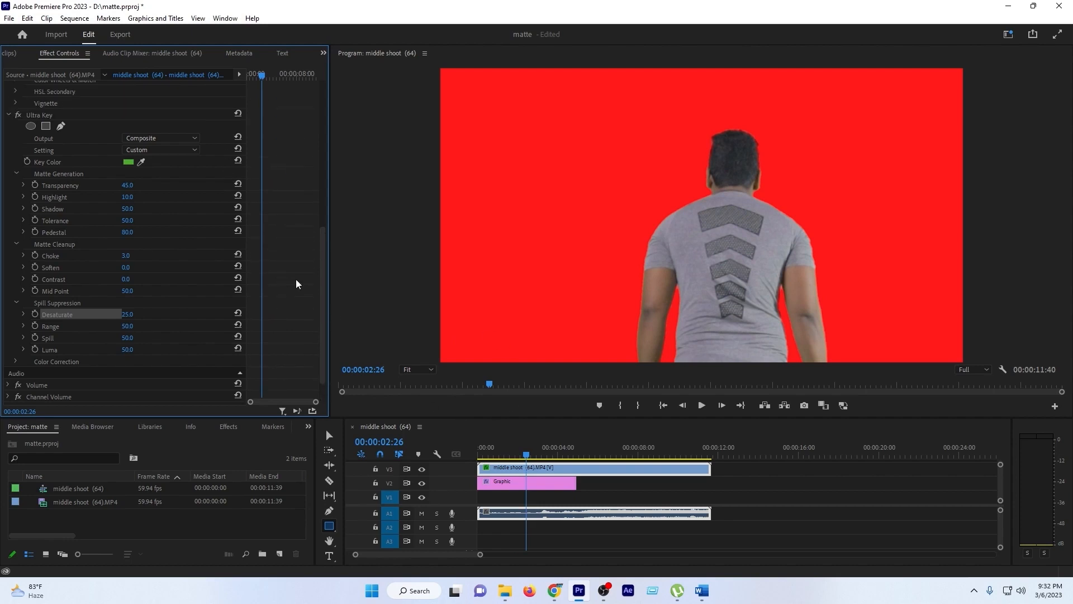
{"action": "left_click_drag", "start_coordinate": [320, 277], "coordinate": [247, 100]}
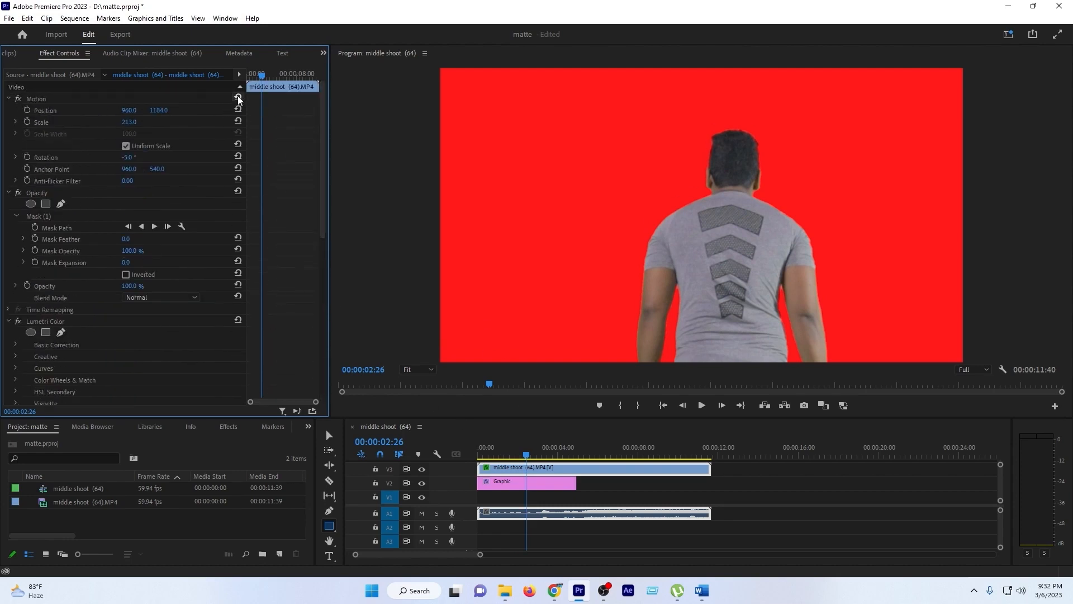
{"action": "left_click", "coordinate": [238, 98]}
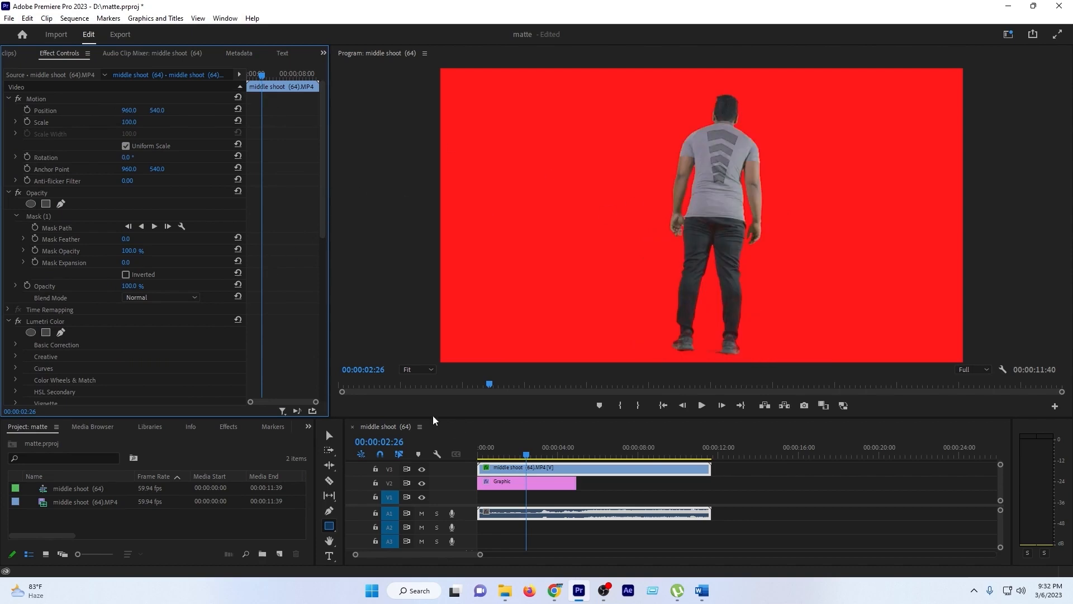
- Try other fill colors on the background graphic, including green 82E422, and discard the color change
{"action": "left_click", "coordinate": [528, 488]}
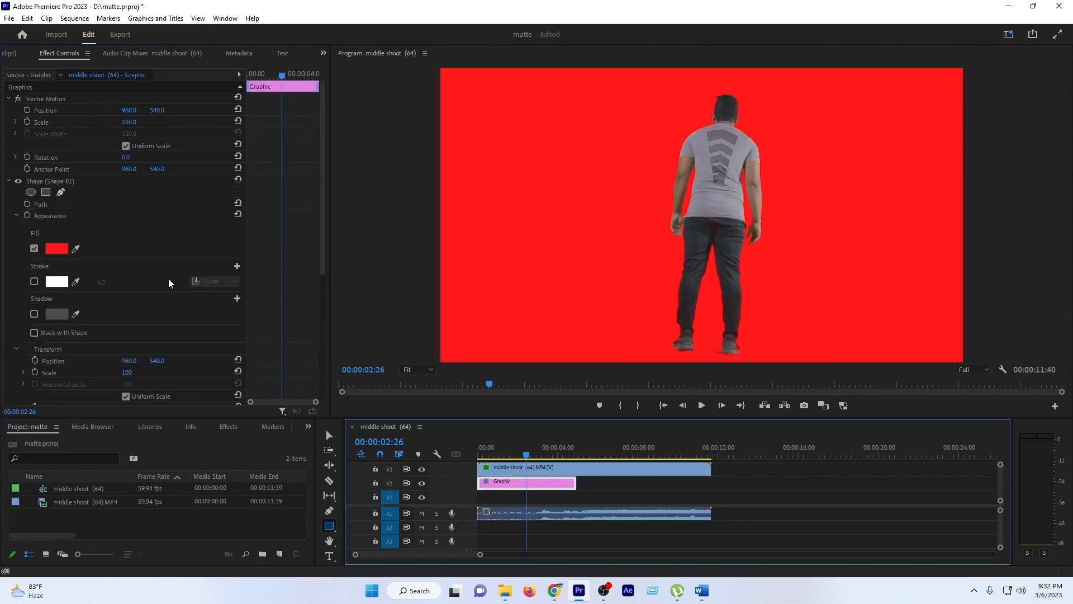
{"action": "left_click", "coordinate": [57, 249]}
{"action": "left_click", "coordinate": [502, 293]}
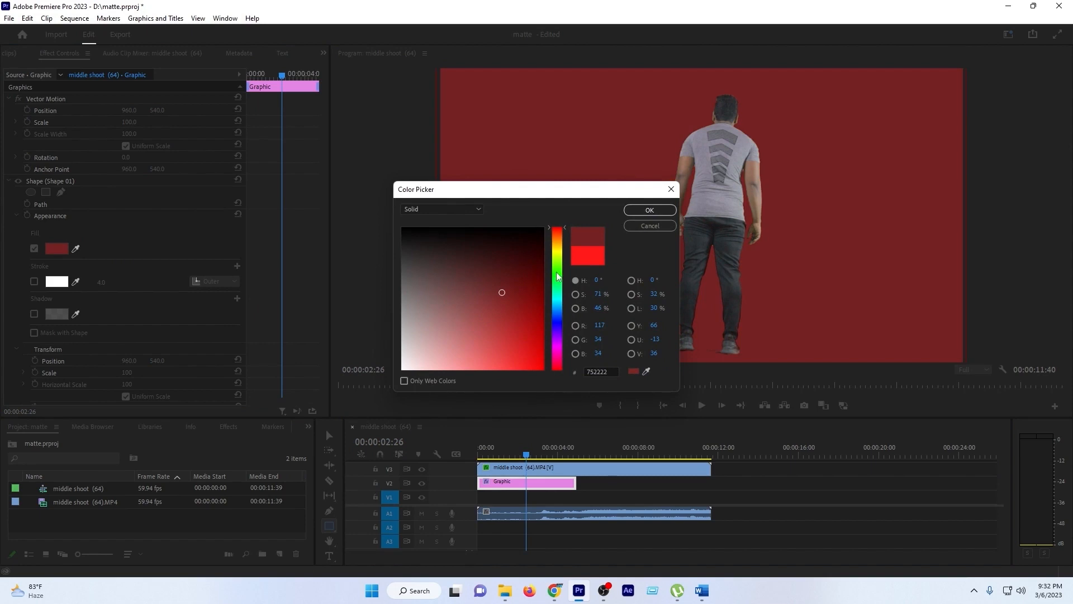
{"action": "left_click_drag", "start_coordinate": [557, 275], "coordinate": [557, 236]}
{"action": "mouse_move", "coordinate": [499, 302]}
{"action": "left_mouse_down"}
{"action": "mouse_move", "coordinate": [470, 371]}
{"action": "mouse_move", "coordinate": [425, 369]}
{"action": "mouse_move", "coordinate": [496, 369]}
{"action": "mouse_move", "coordinate": [523, 354]}
{"action": "mouse_move", "coordinate": [558, 319]}
{"action": "mouse_move", "coordinate": [556, 246]}
{"action": "mouse_move", "coordinate": [557, 338]}
{"action": "mouse_move", "coordinate": [557, 263]}
{"action": "left_mouse_up"}
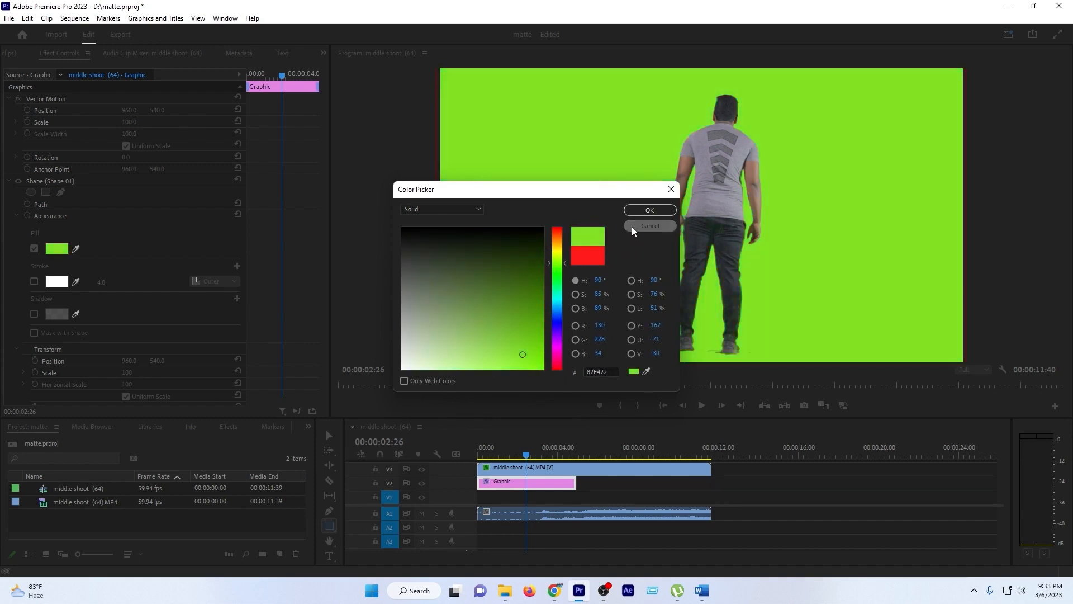
{"action": "left_click", "coordinate": [632, 227]}
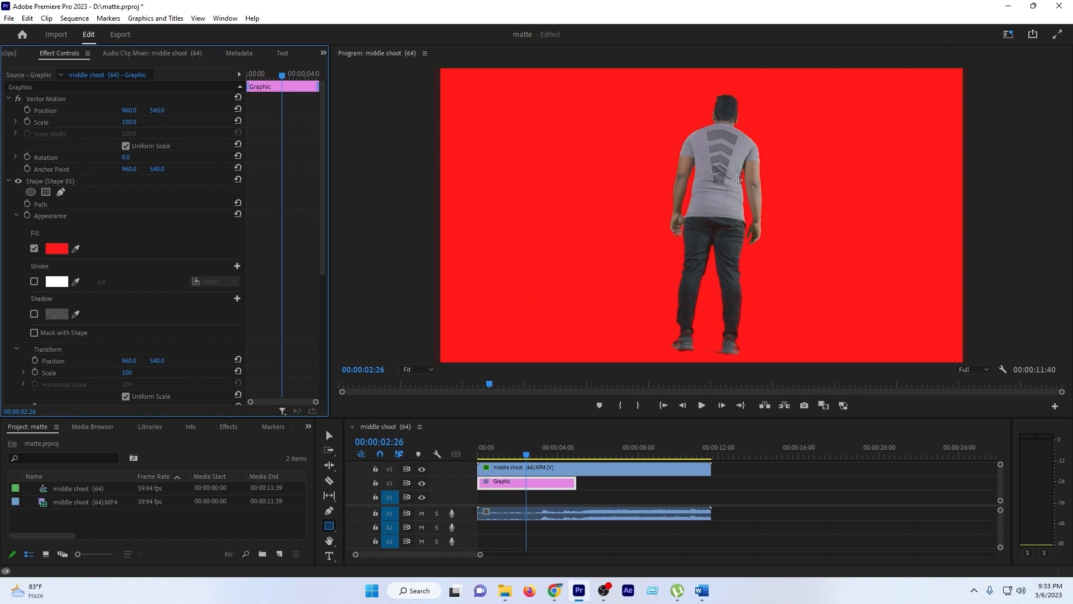
- Try shifting the red background graphic downward at 00:00:03:43 and undo the move
{"action": "left_click", "coordinate": [530, 451]}
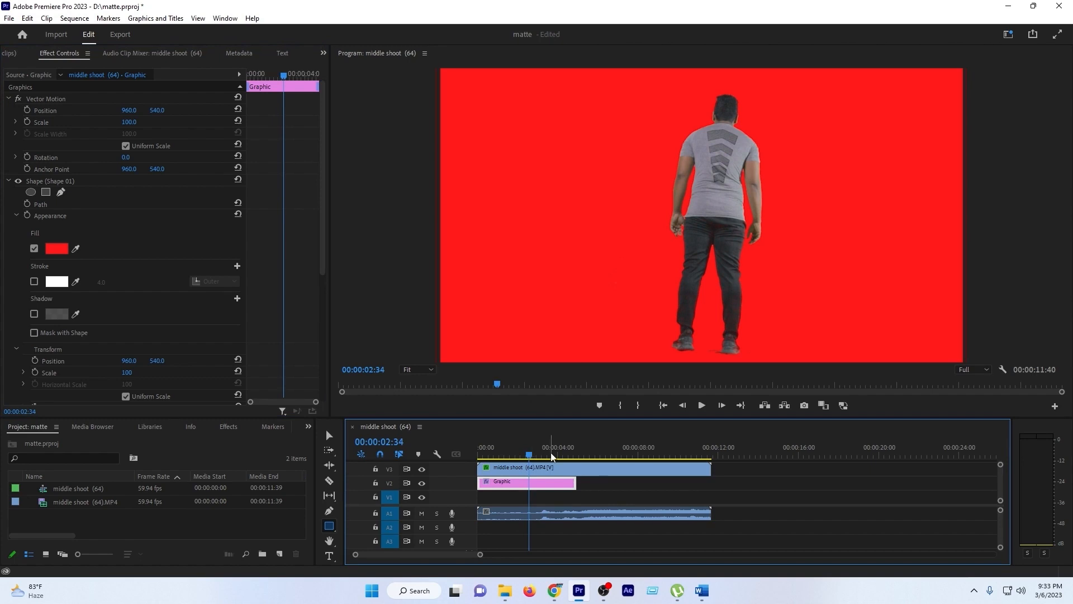
{"action": "key", "text": "space"}
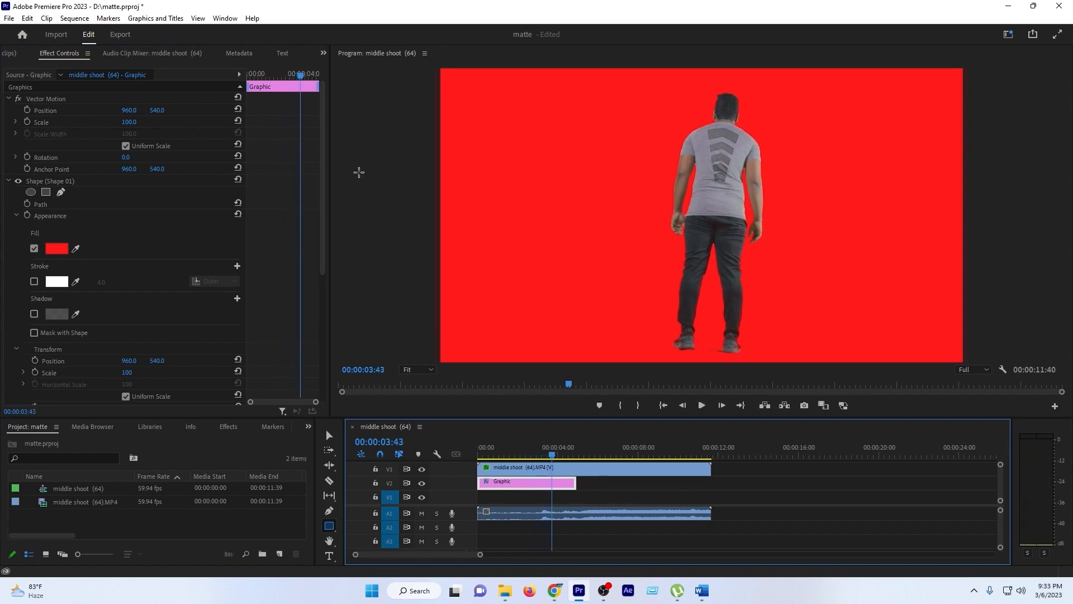
{"action": "left_click_drag", "start_coordinate": [157, 110], "coordinate": [162, 110]}
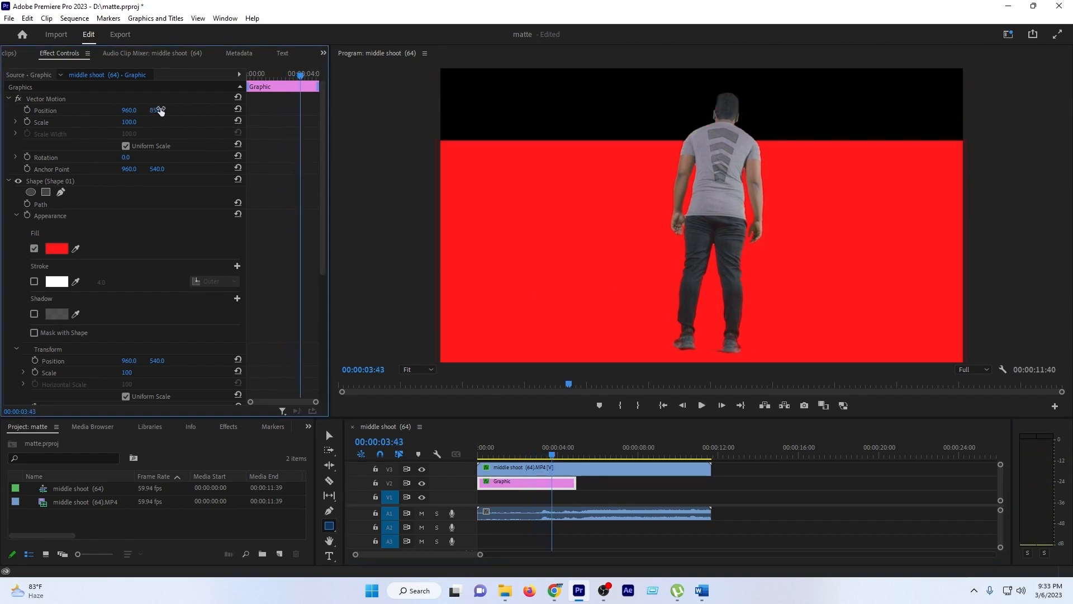
{"action": "key", "text": "ctrl+z"}
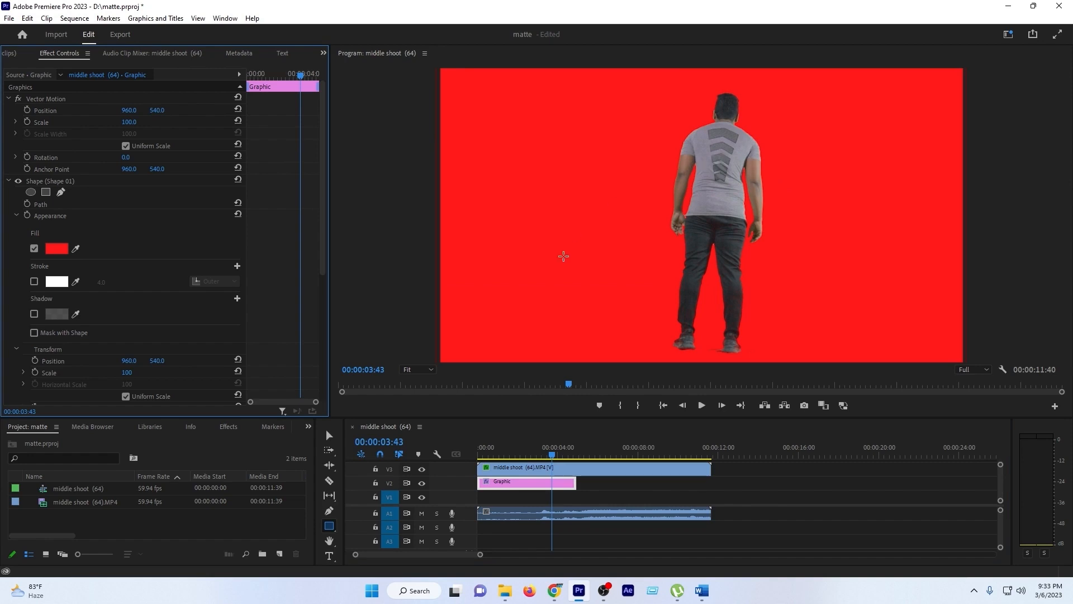
- Search the effects for "denoiser" and apply Denoiser III to the middle shoot (64).MP4 clip on track V3
{"action": "left_click", "coordinate": [229, 426]}
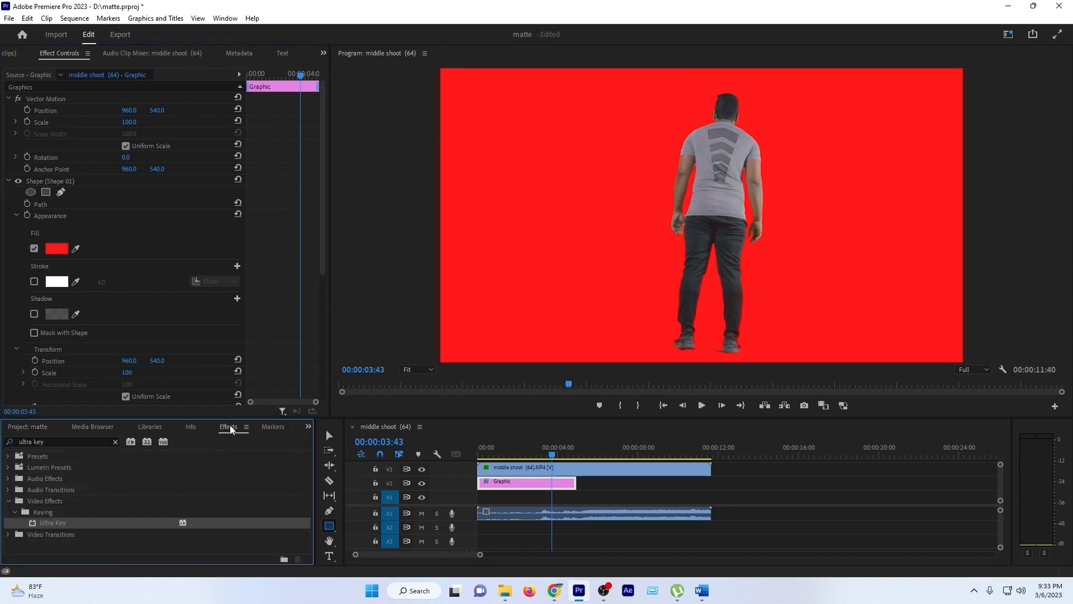
{"action": "left_click", "coordinate": [114, 441]}
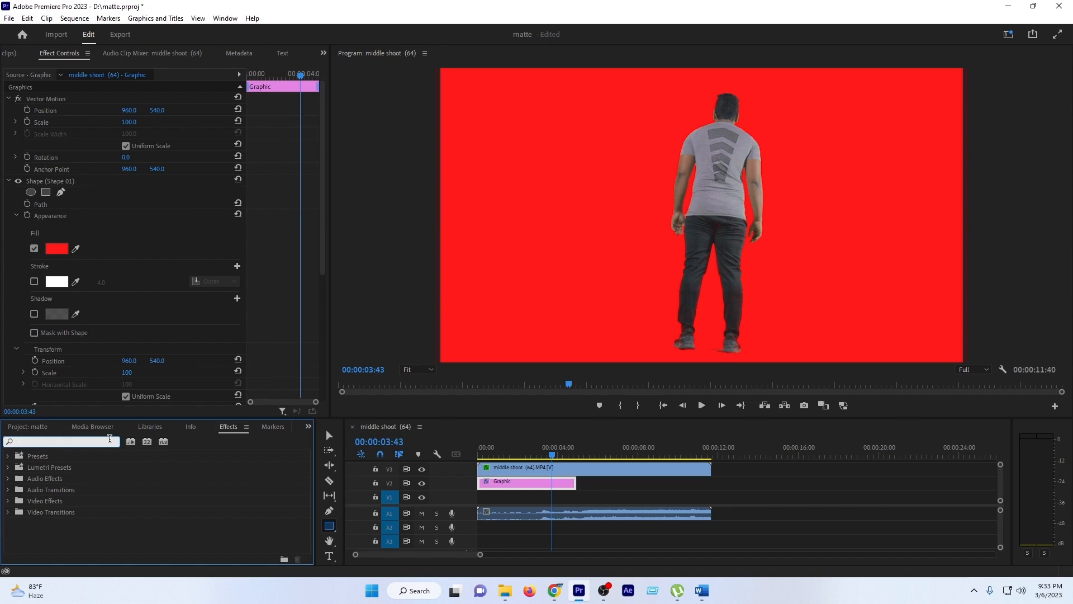
{"action": "type", "text": "d"}
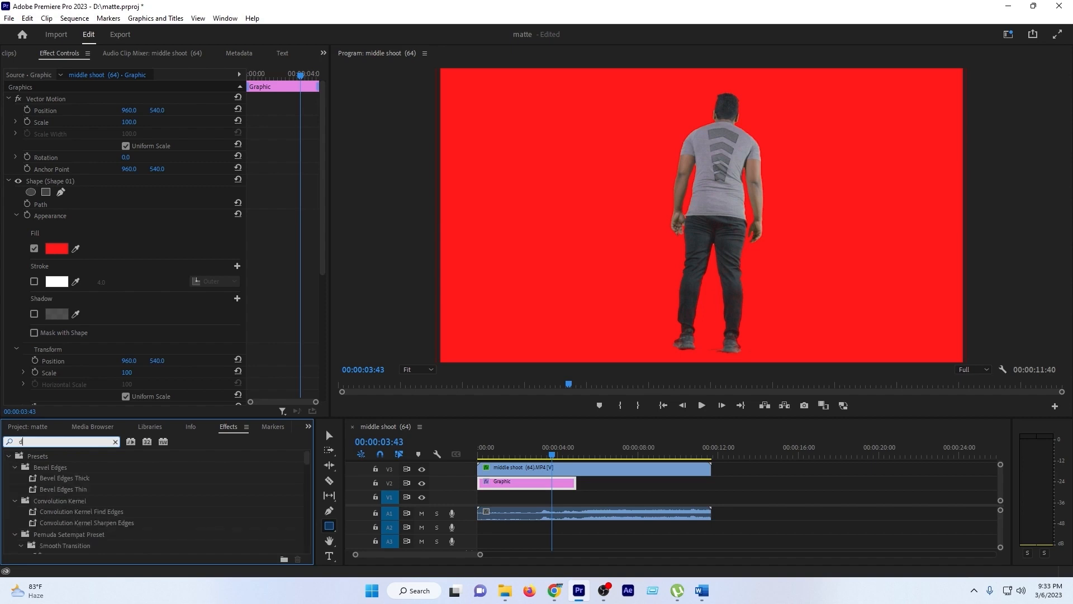
{"action": "type", "text": "enoiser"}
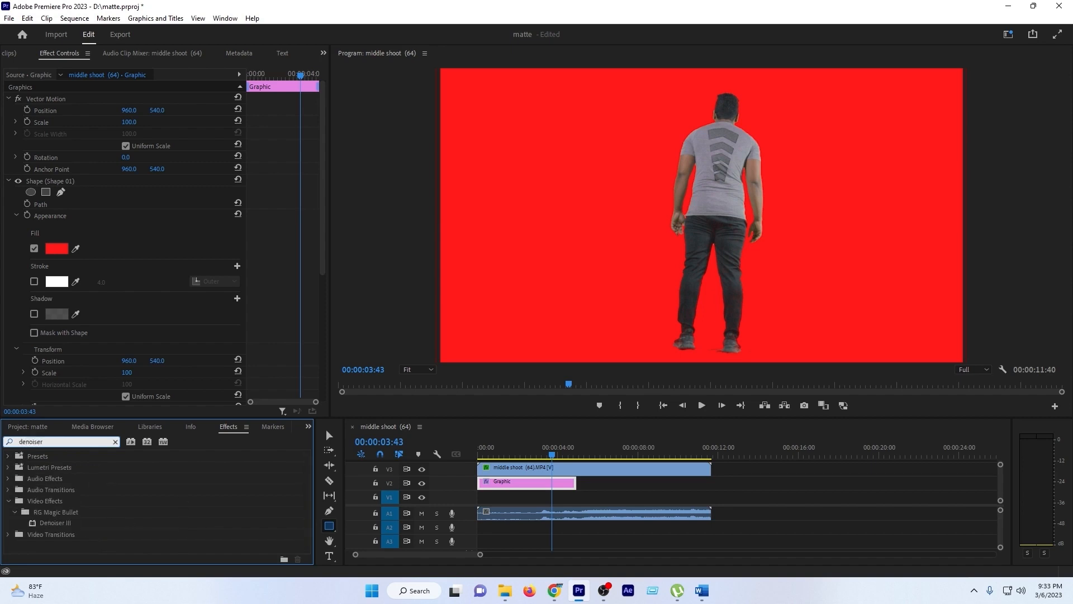
{"action": "left_click_drag", "start_coordinate": [60, 526], "coordinate": [537, 468]}
{"action": "left_click", "coordinate": [59, 525]}
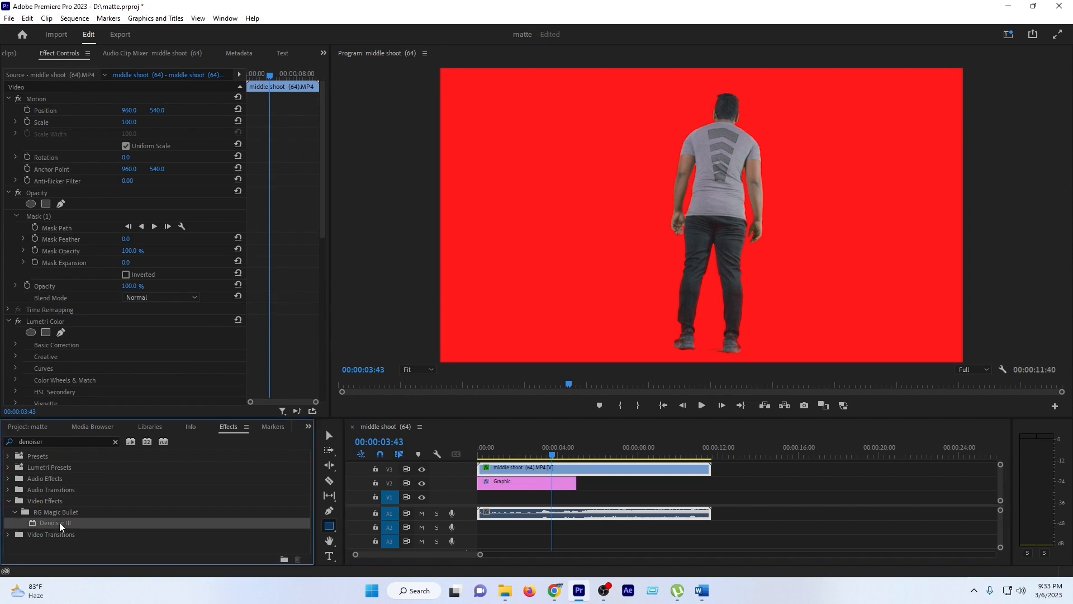
- Collapse the clip's Lumetri Color, Ultra Key, Motion and Opacity settings and disable Ultra Key
{"action": "left_click", "coordinate": [9, 321]}
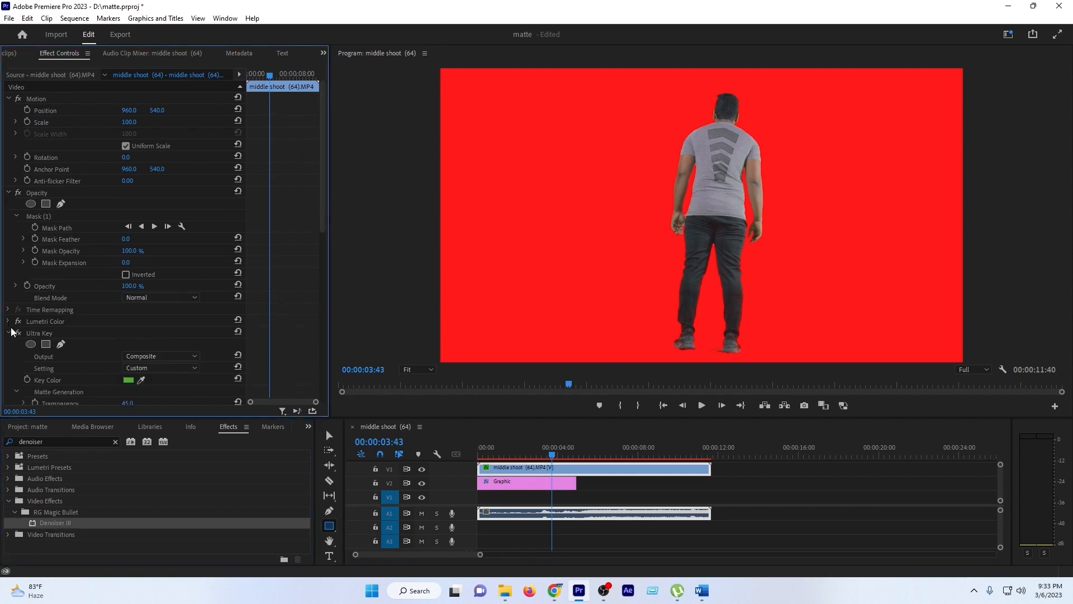
{"action": "left_click", "coordinate": [8, 333]}
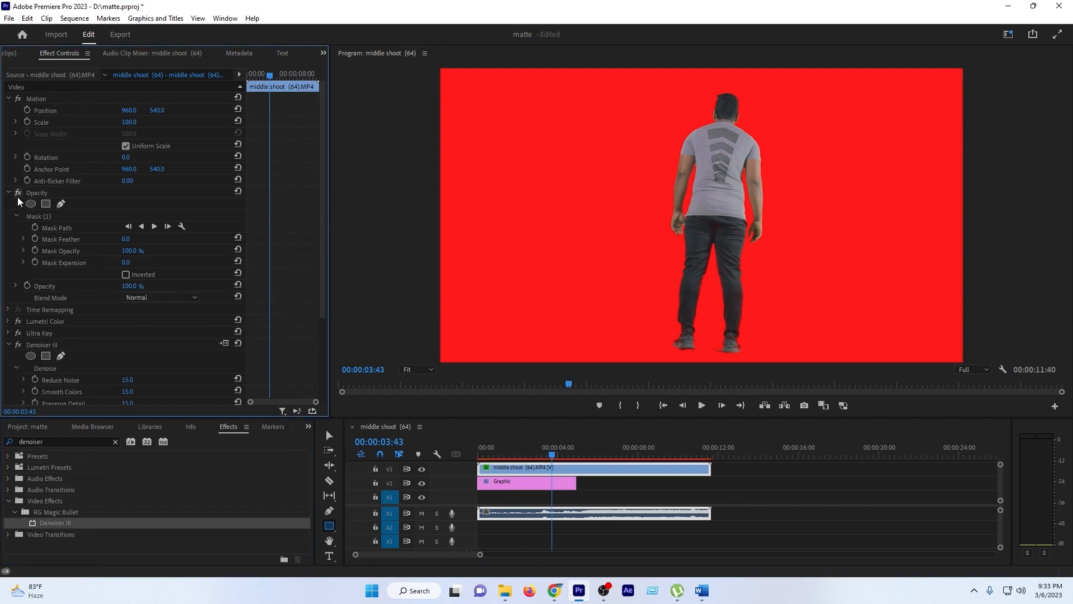
{"action": "left_click", "coordinate": [8, 99]}
{"action": "left_click", "coordinate": [9, 110]}
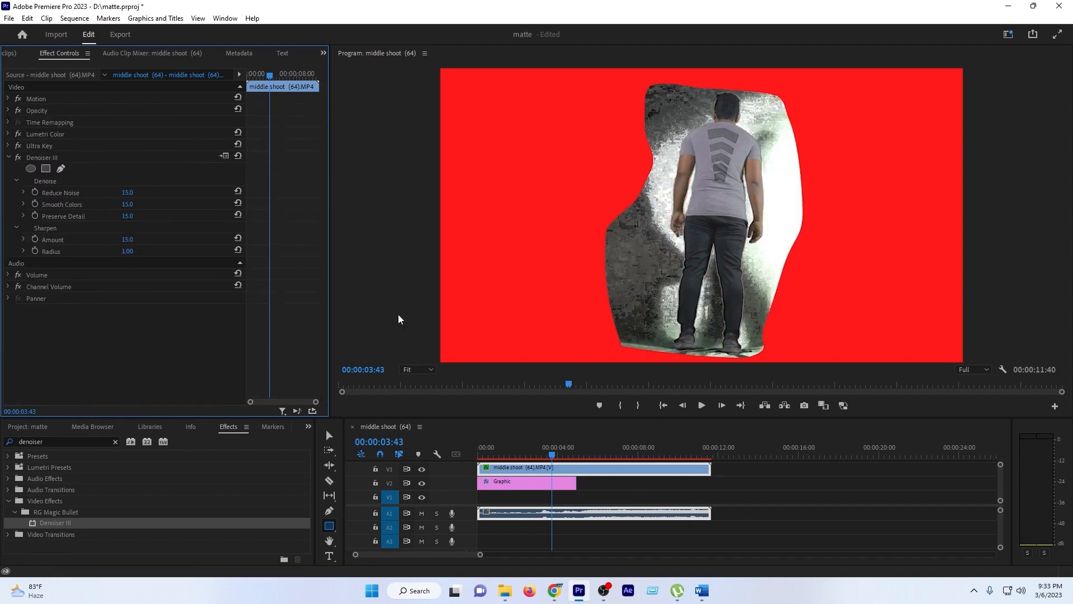
{"action": "left_click", "coordinate": [18, 146]}
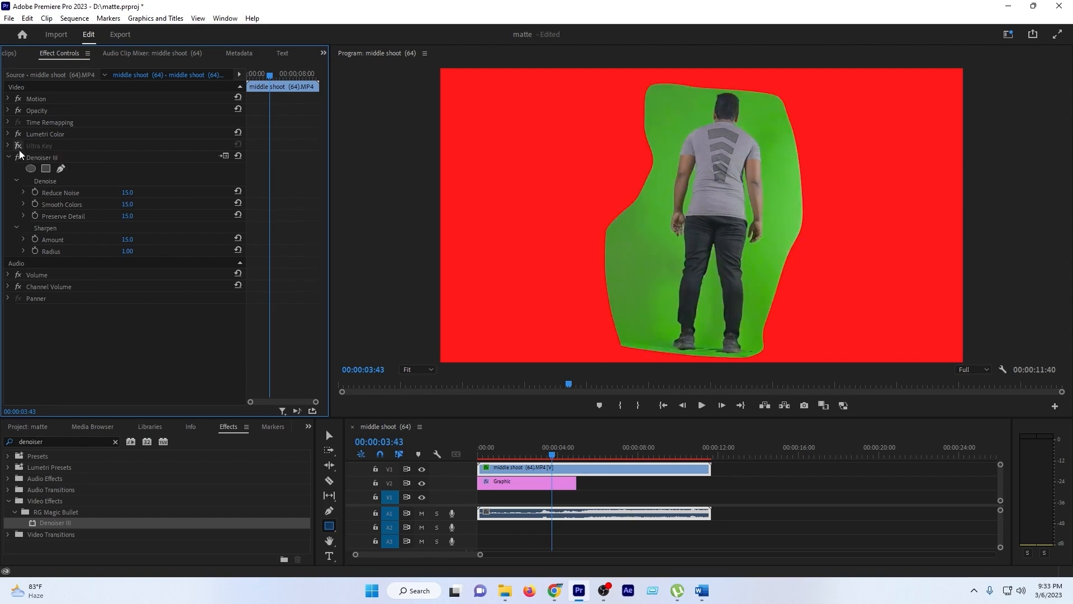
- Go back three frames to 00:00:03:40 and enlarge the clip with Scale 445 and vertical Position 1202
{"action": "left_click", "coordinate": [45, 158]}
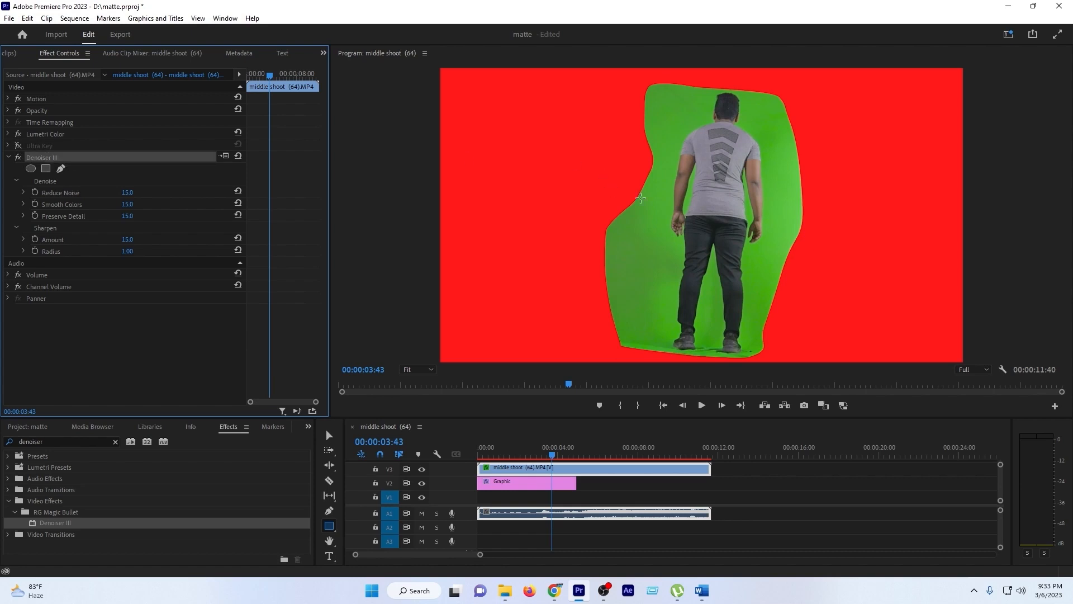
{"action": "left_click", "coordinate": [62, 193]}
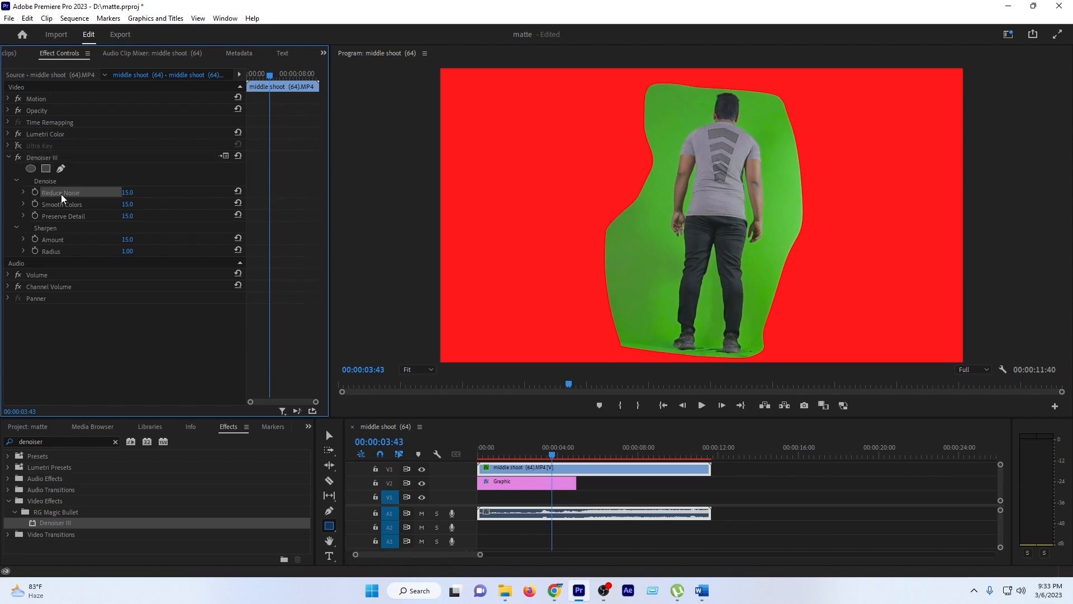
{"action": "key", "text": "Left"}
{"action": "key", "text": "Left"}
{"action": "key", "text": "Left"}
{"action": "left_click", "coordinate": [9, 99]}
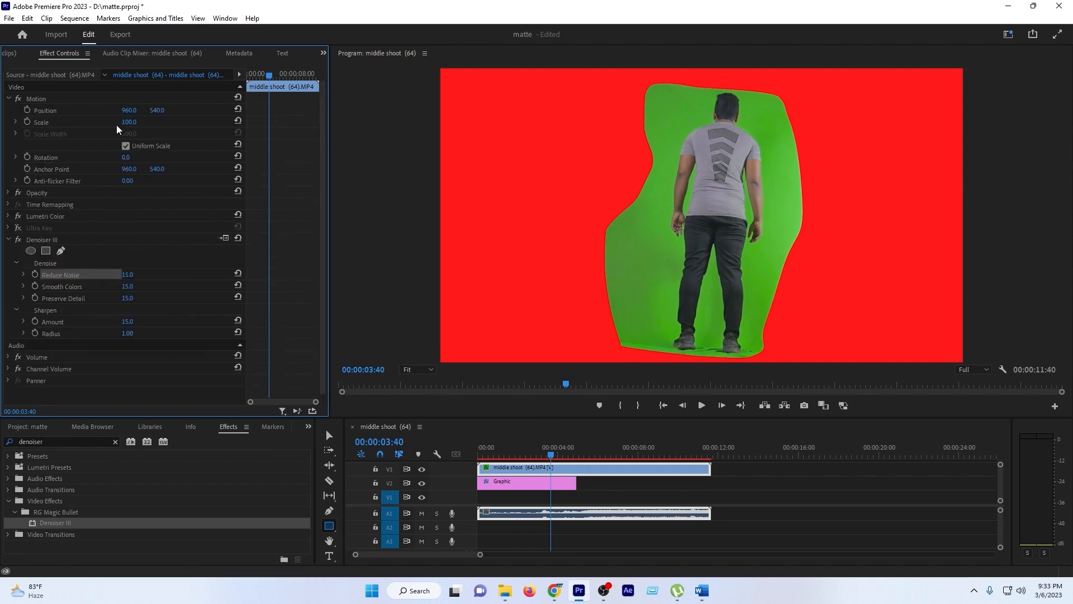
{"action": "left_click_drag", "start_coordinate": [128, 122], "coordinate": [254, 122]}
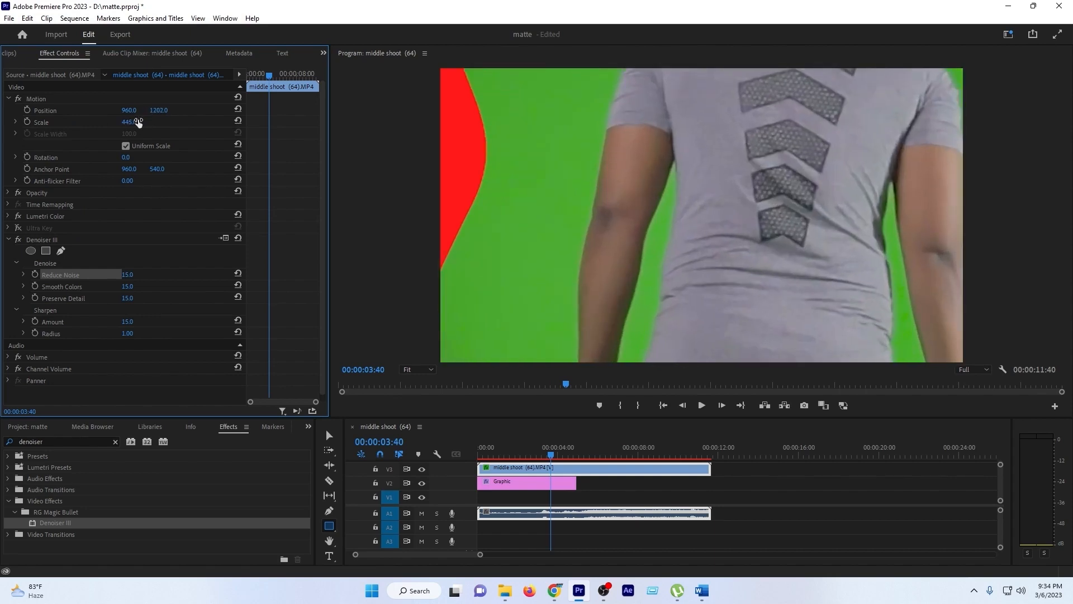
- Compare the enlarged footage with Denoiser III switched off and on
{"action": "left_click", "coordinate": [19, 239]}
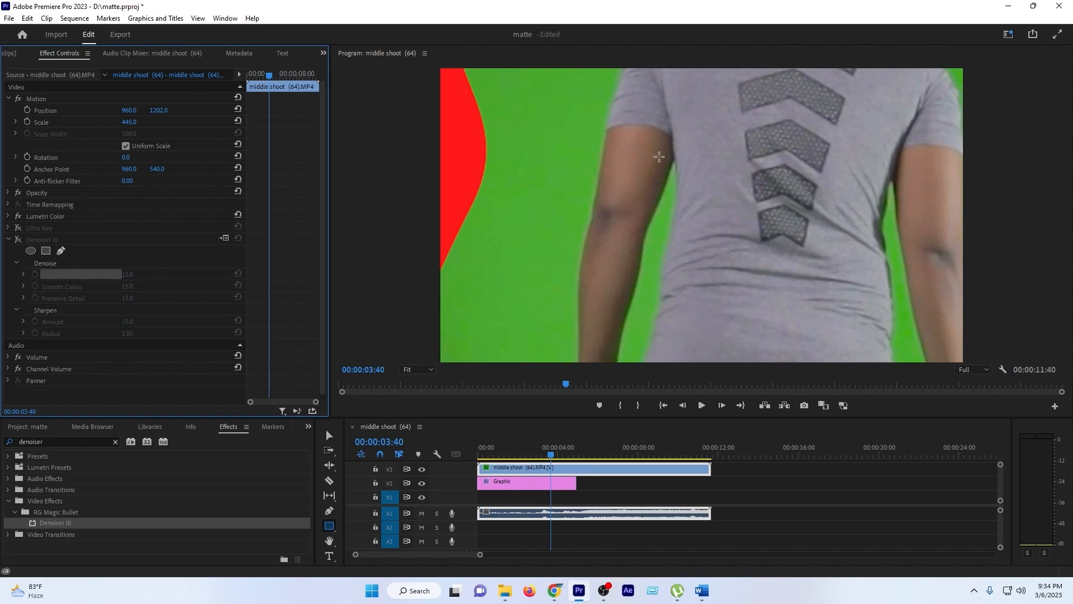
{"action": "left_click", "coordinate": [19, 240]}
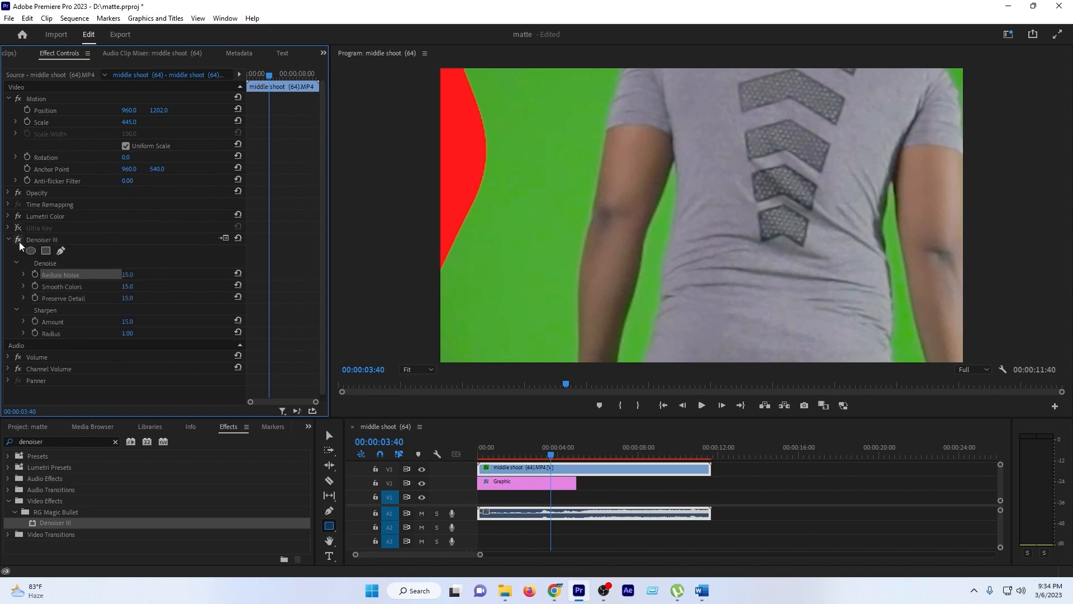
- Set Denoiser III's Reduce Noise to 50 and its Sharpen Amount to 10
{"action": "left_click", "coordinate": [132, 274]}
{"action": "type", "text": "50"}
{"action": "key", "text": "Return"}
{"action": "left_click", "coordinate": [75, 287]}
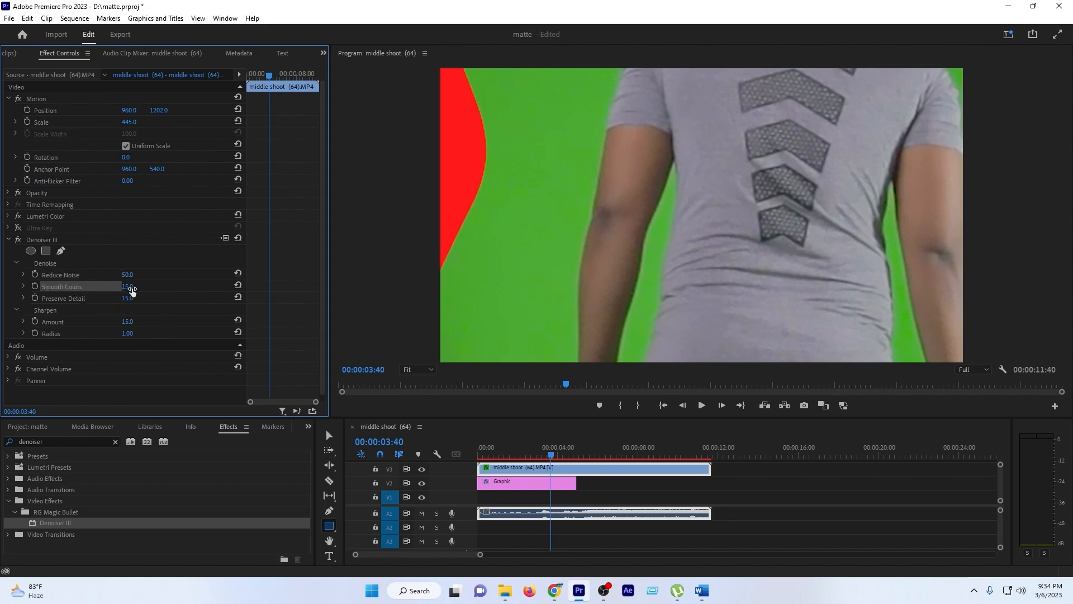
{"action": "left_click", "coordinate": [127, 322]}
{"action": "left_click", "coordinate": [127, 322]}
{"action": "type", "text": "50"}
{"action": "key", "text": "Return"}
- Remove the Denoiser III effect from the clip
{"action": "left_click", "coordinate": [48, 239]}
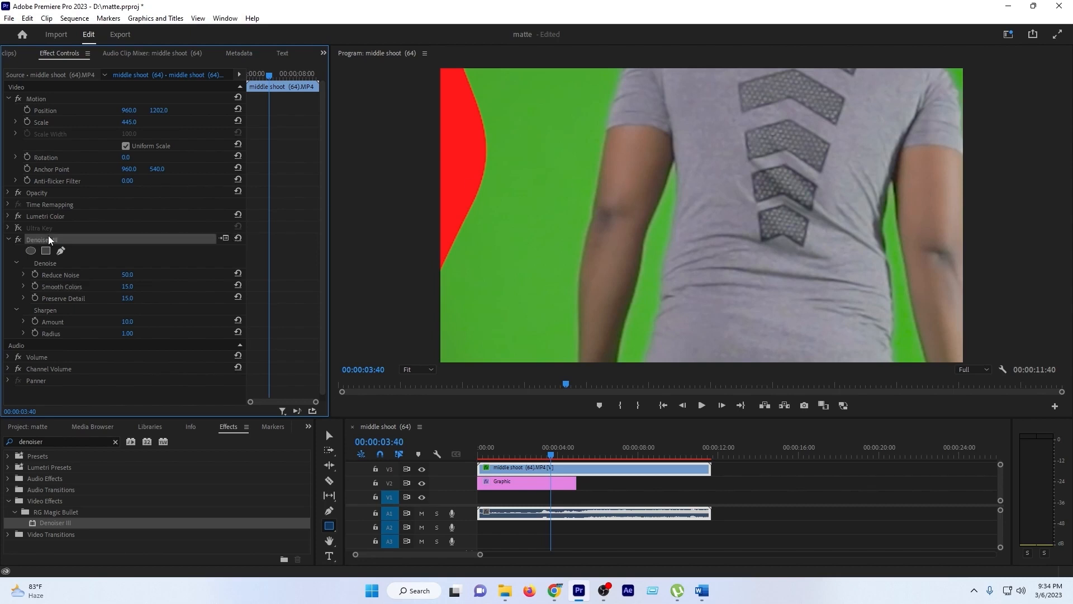
{"action": "key", "text": "Delete"}
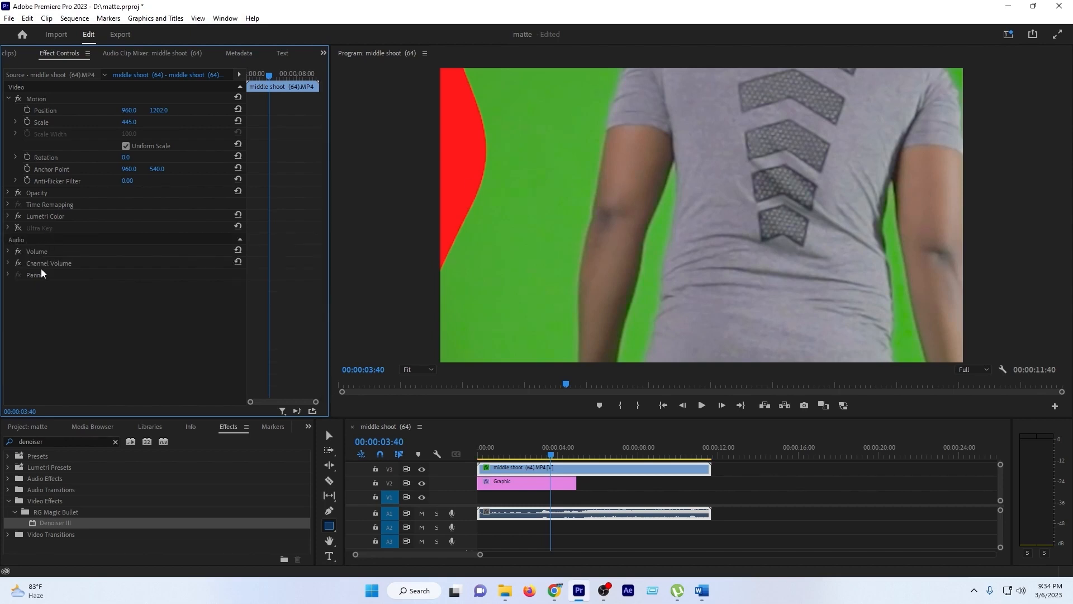